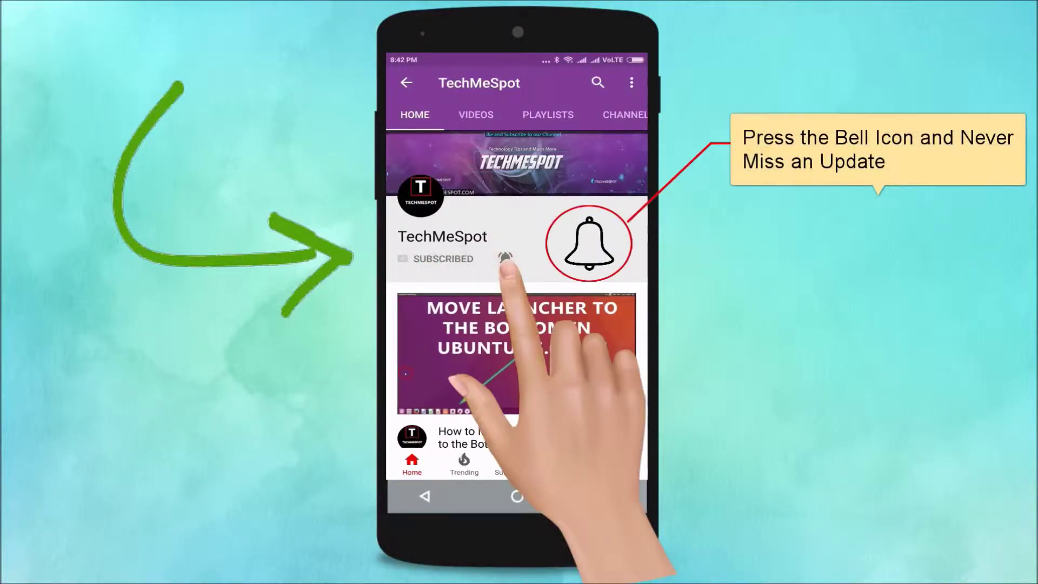
Copy the sublimetext.com URL from the Notepad text
left_click(506, 258)
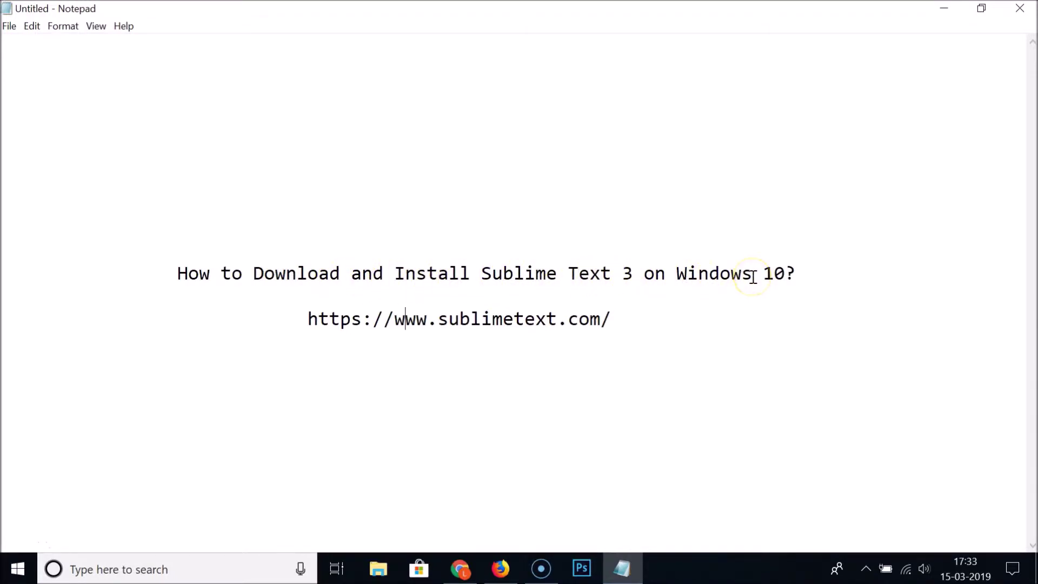
left_click_drag(307, 320, 616, 320)
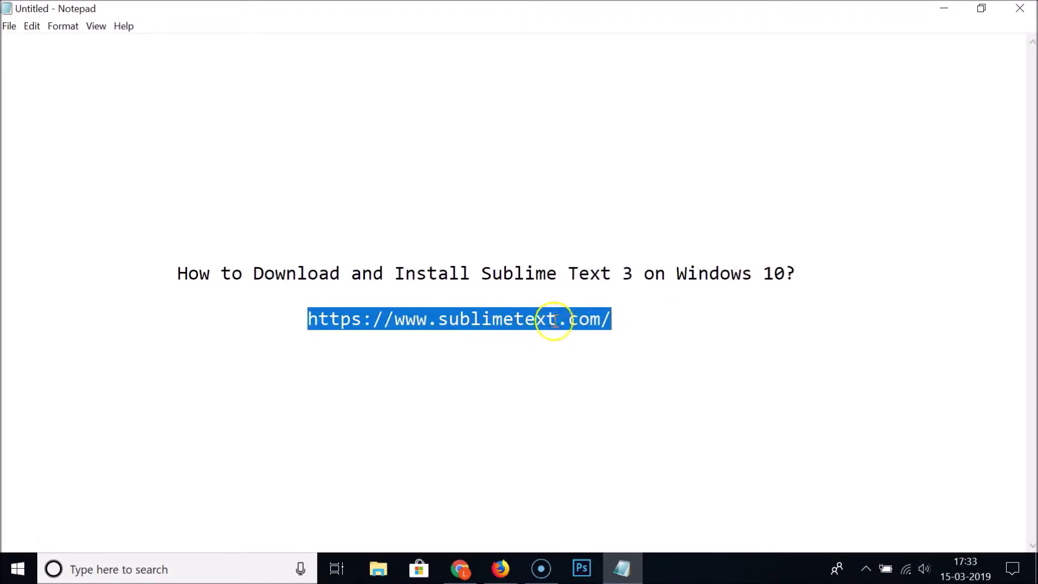
right_click(485, 319)
left_click(528, 366)
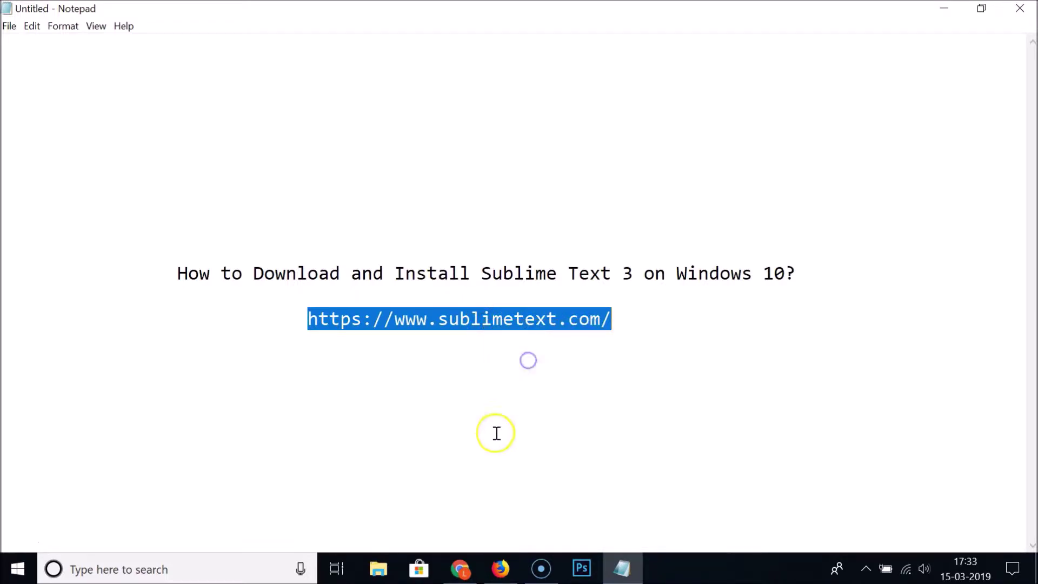
Paste the copied sublimetext.com URL into Chrome's address bar
left_click(459, 567)
left_click(430, 43)
right_click(430, 43)
left_click(456, 148)
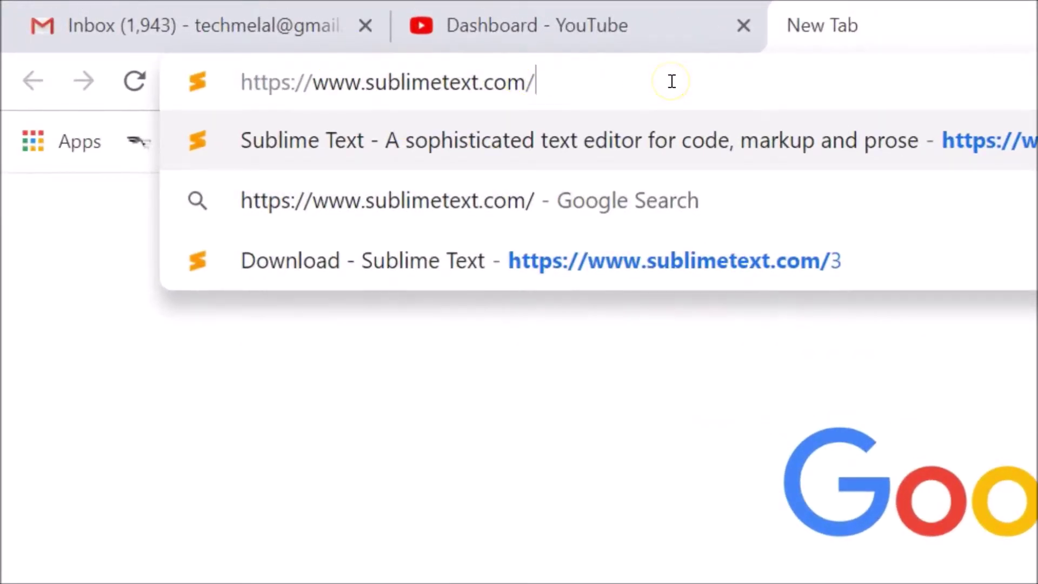
Go to the pasted sublimetext.com address to load the Sublime Text home page
key("Return")
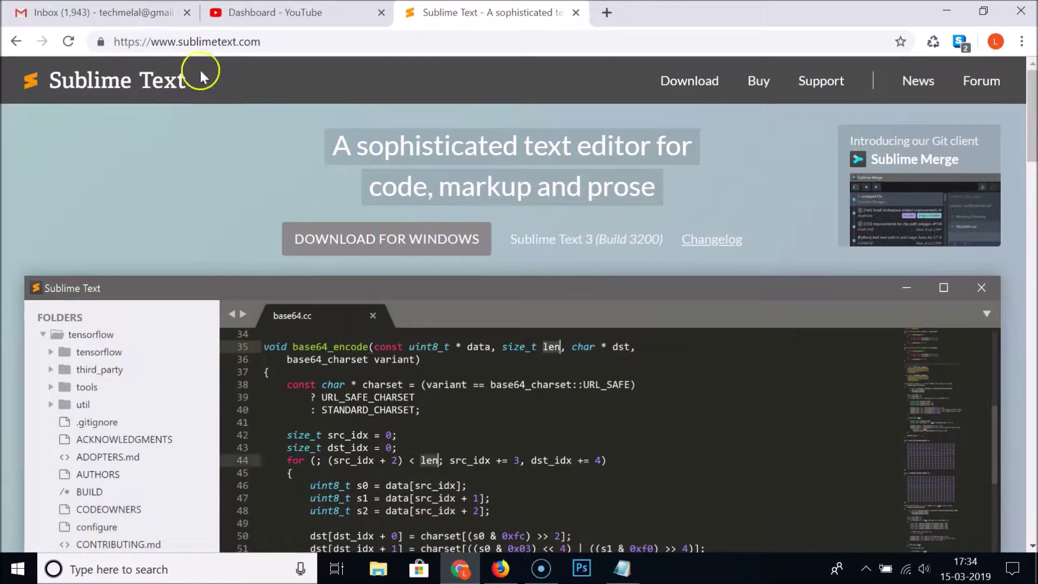
left_click(606, 13)
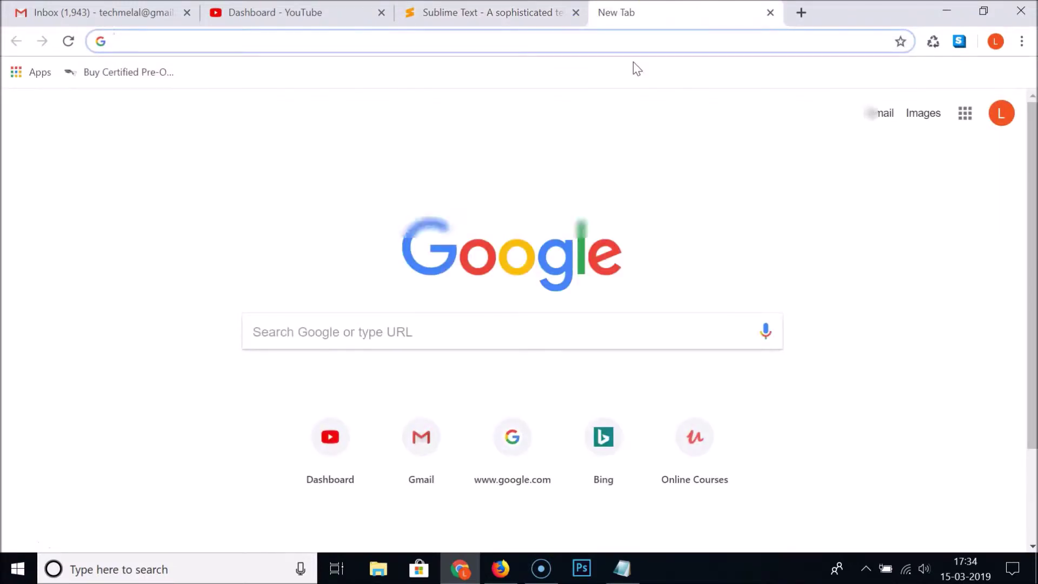
type("google.com")
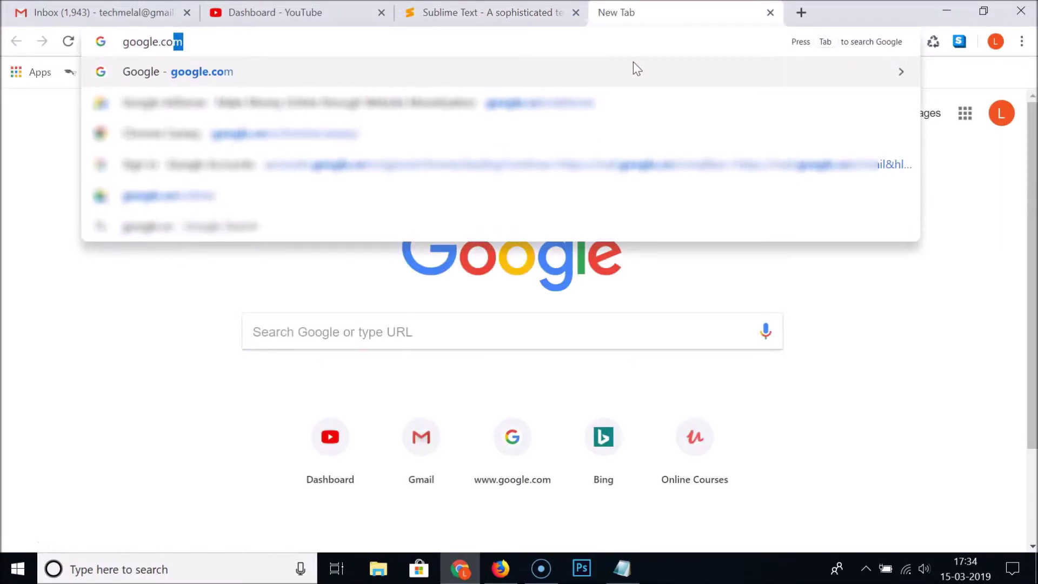
key("Return")
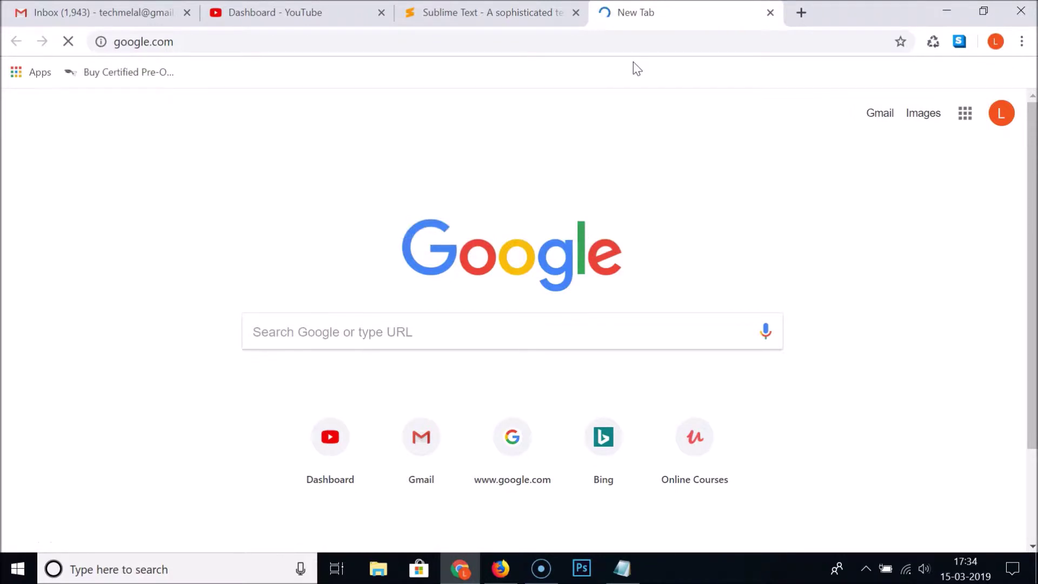
left_click(377, 339)
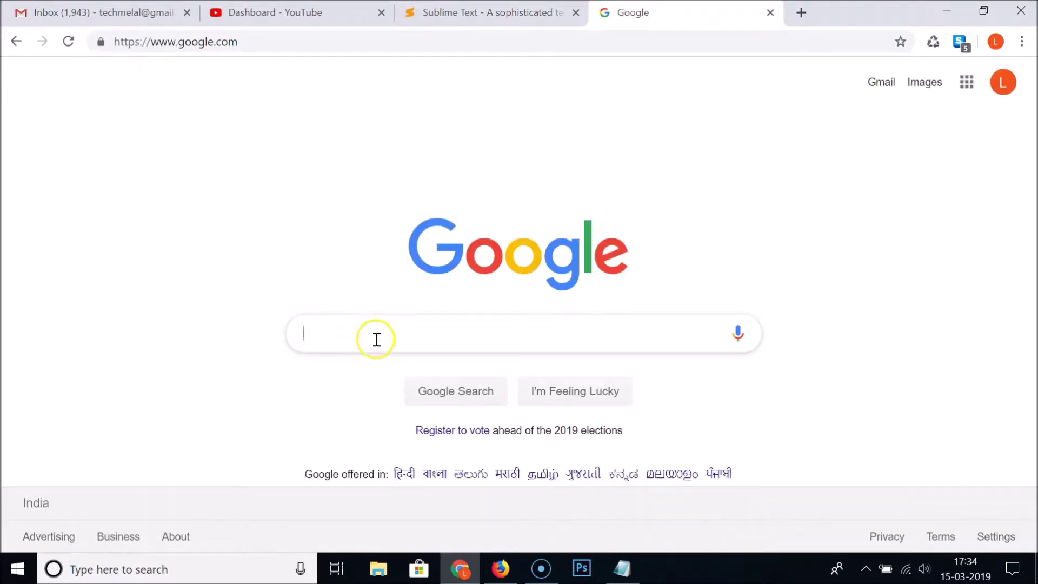
type("sub")
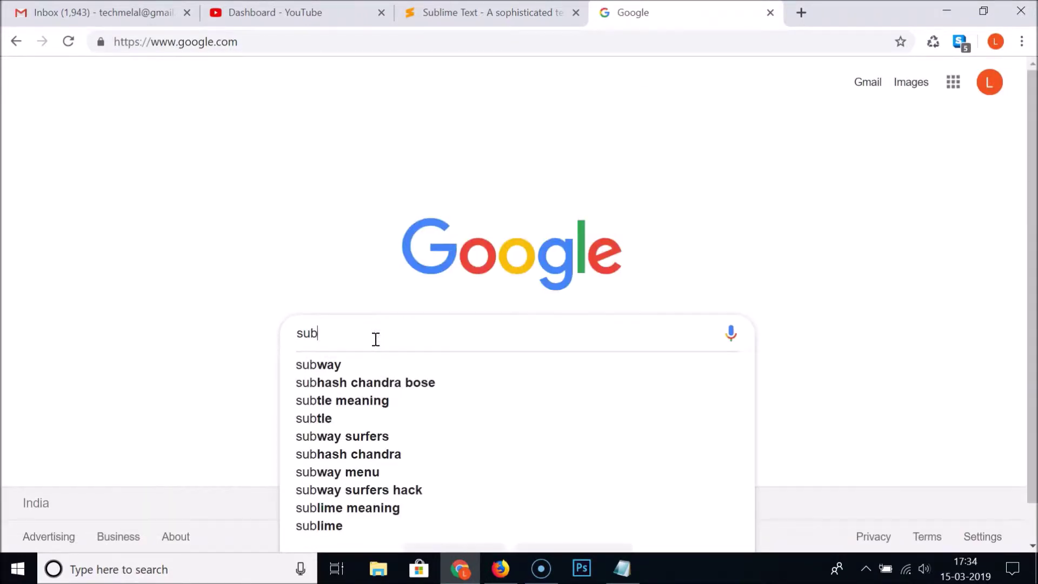
type("lime text")
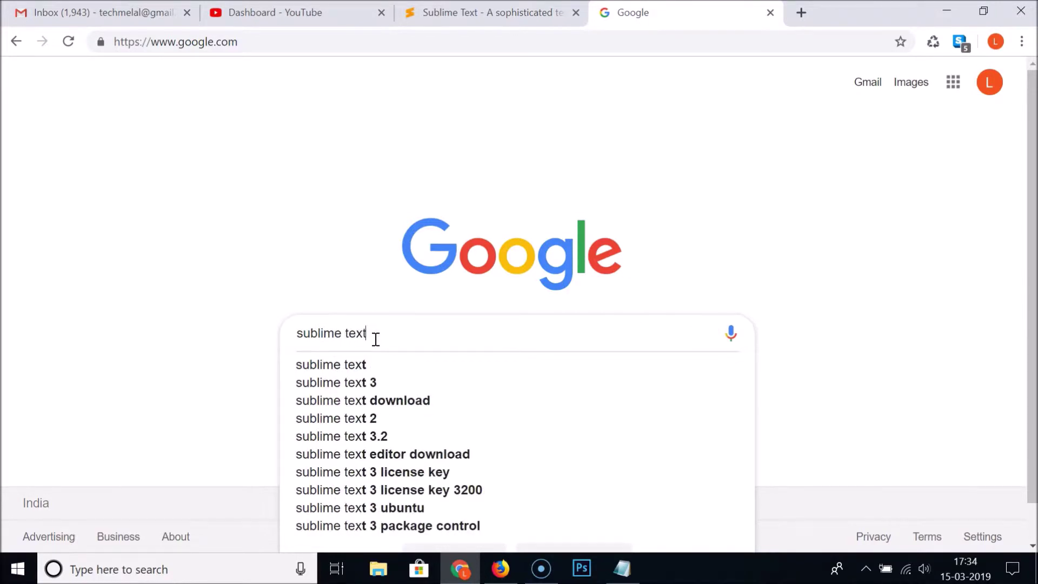
key("Return")
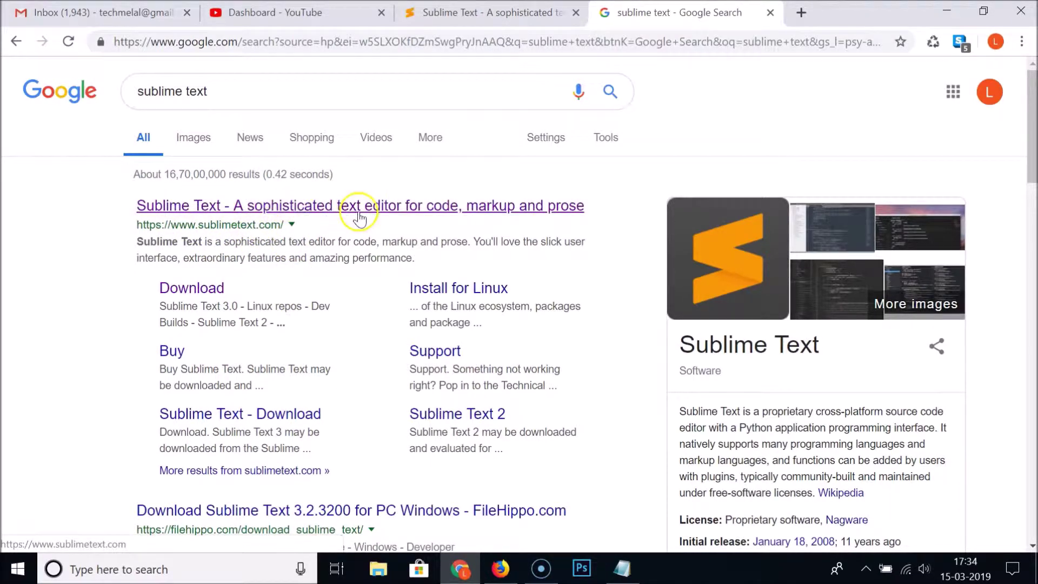
left_click(332, 208)
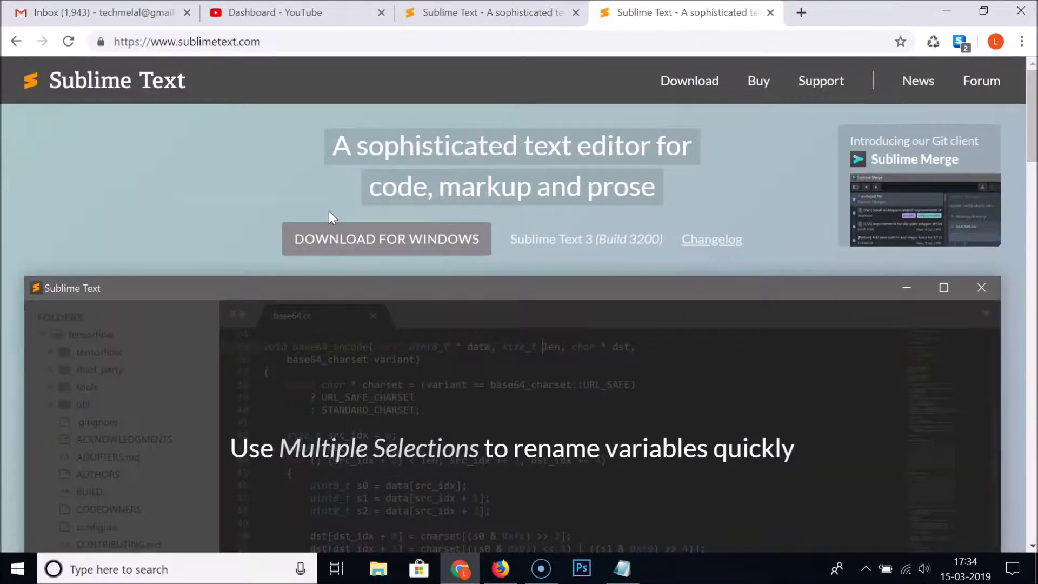
left_click(575, 11)
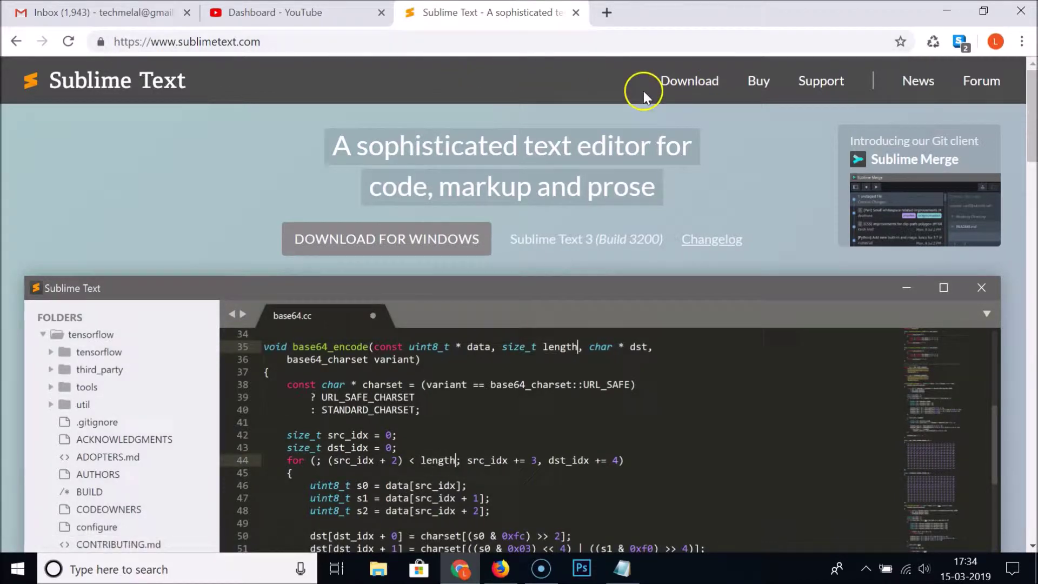
Open the sublimetext.com/3 download page listing Build 3200 for each platform
left_click(679, 86)
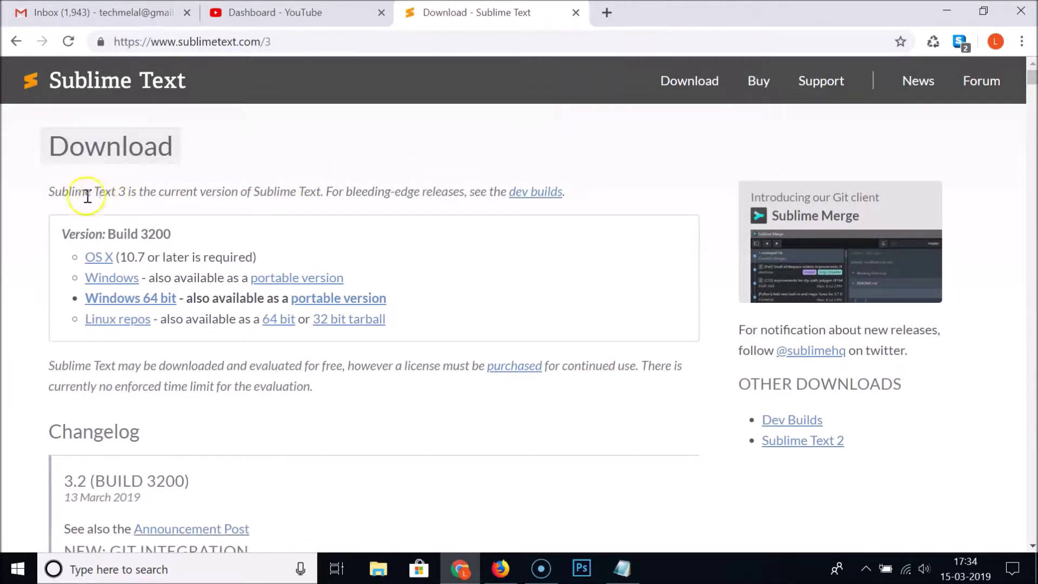
left_click_drag(50, 193, 123, 195)
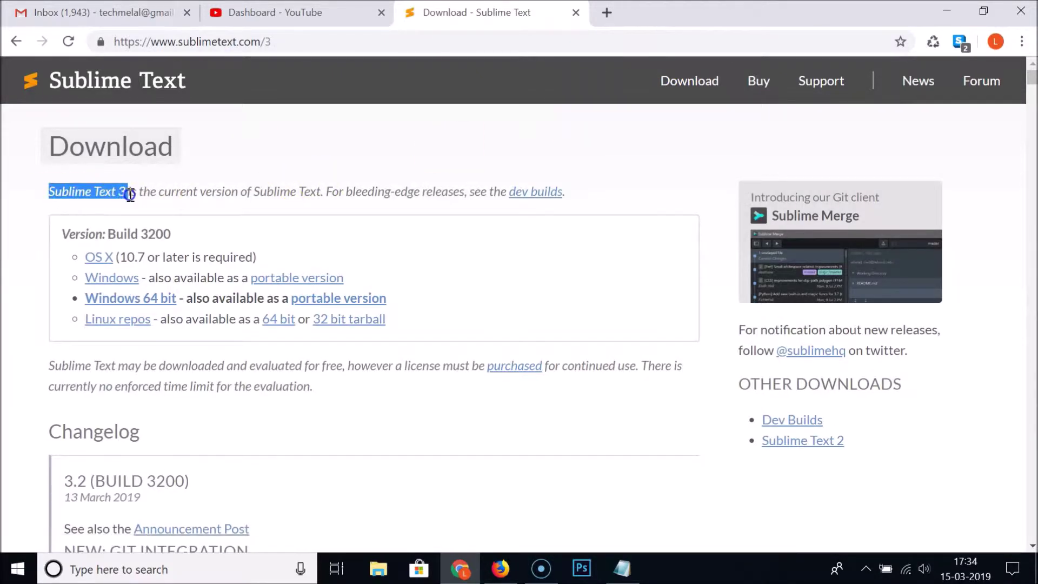
left_click(132, 195)
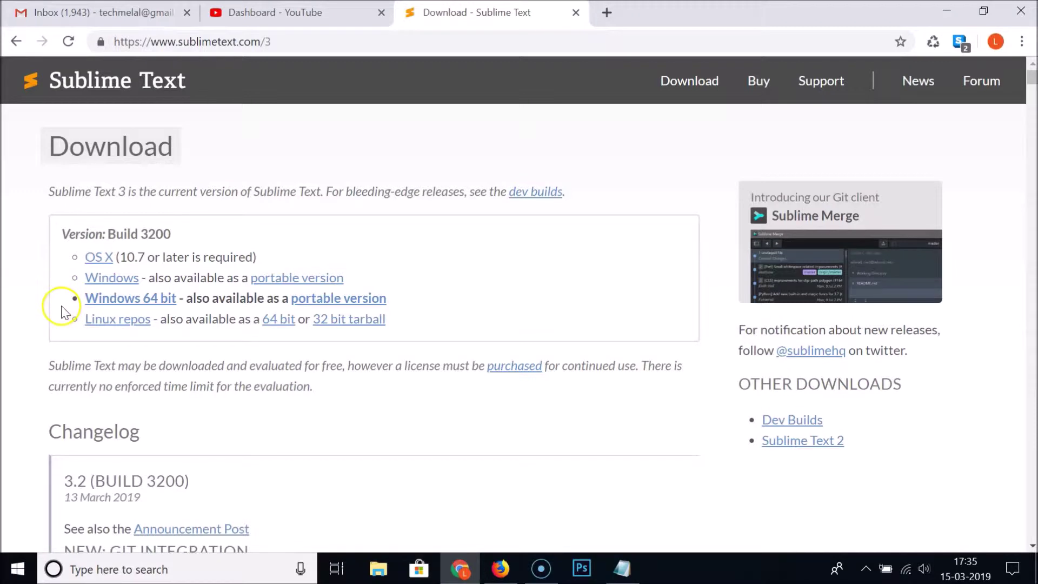
Run 'wmic os get osarchitecture' in Command Prompt, confirm 64-bit, then close it
left_click(163, 571)
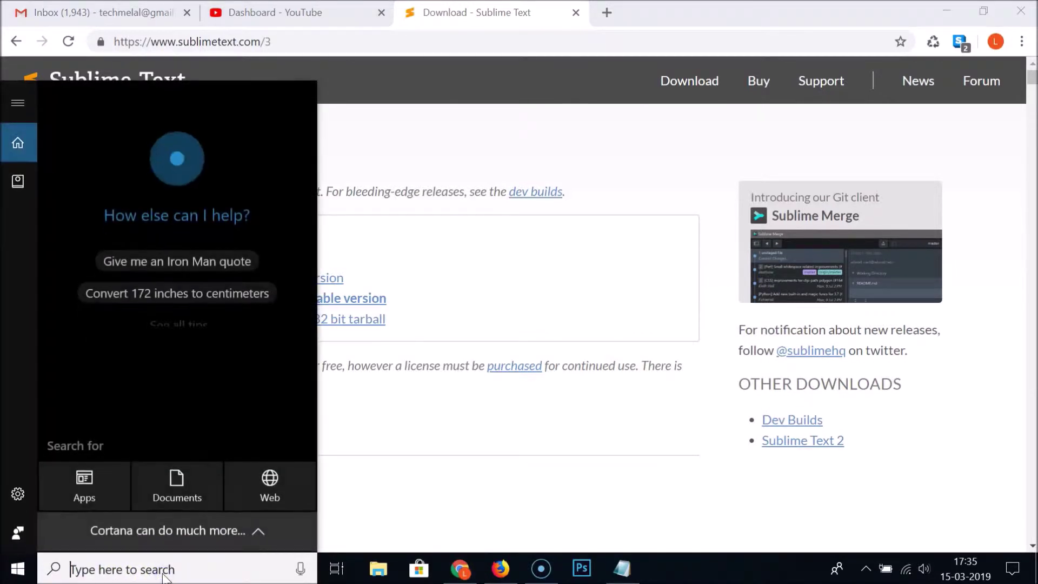
type("cmd")
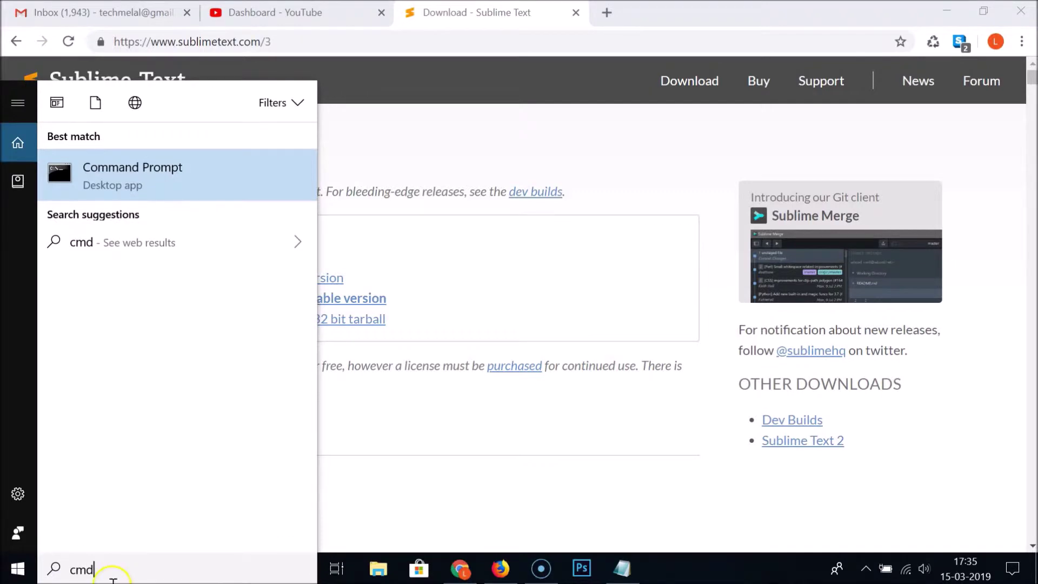
left_click(173, 186)
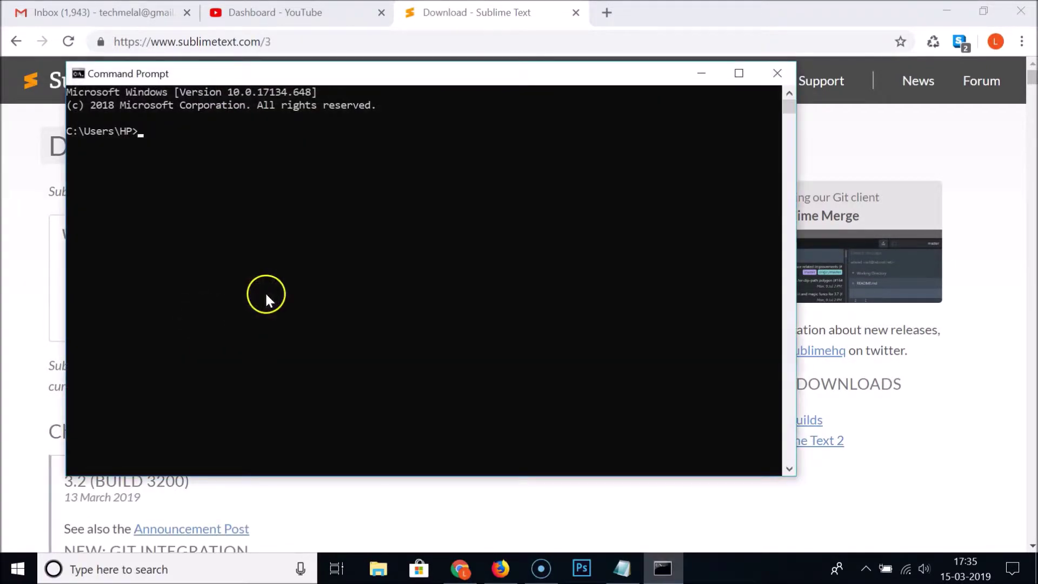
left_click(277, 229)
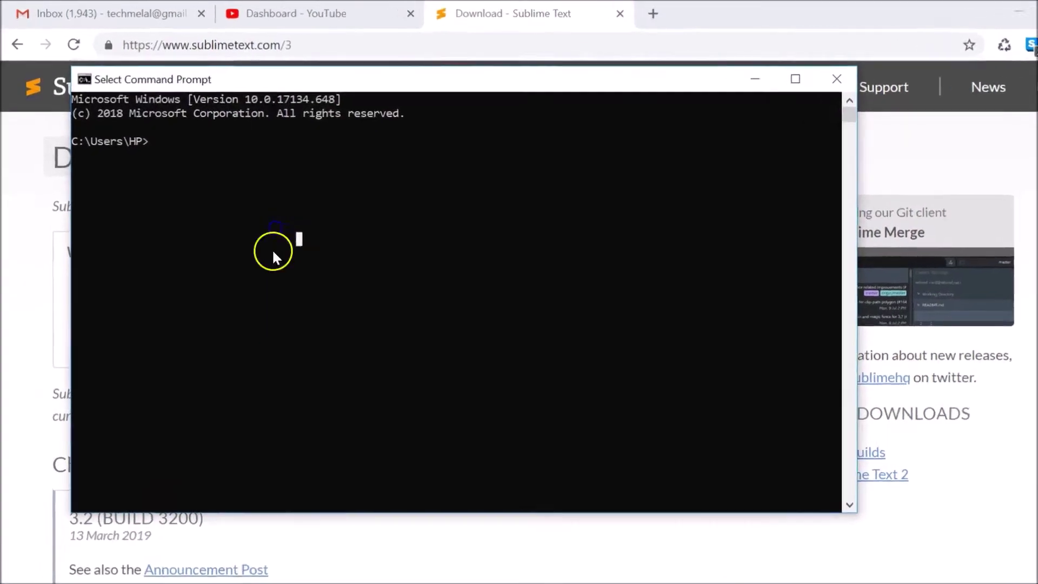
left_click(285, 253)
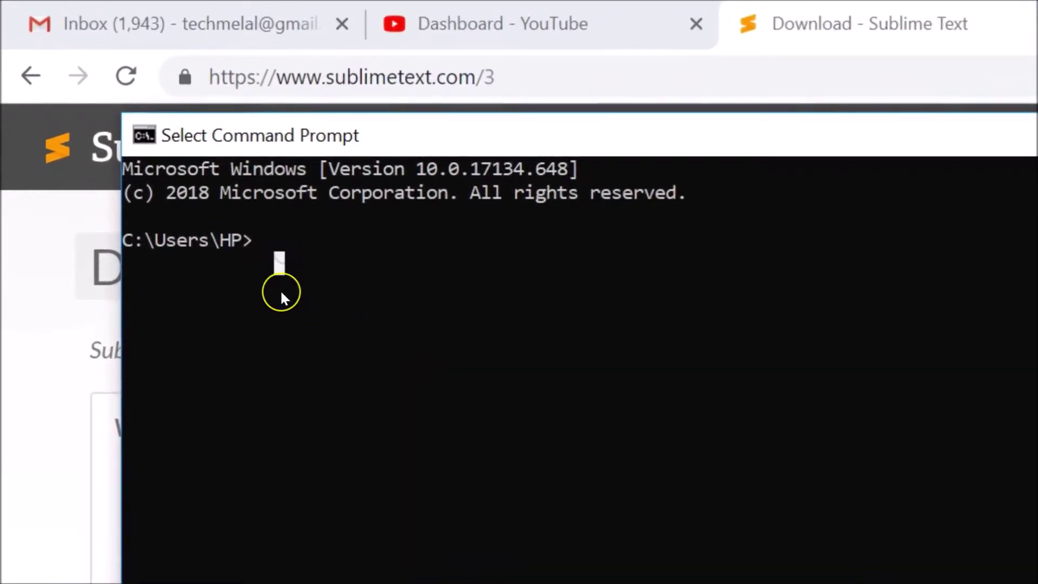
type("wmic ")
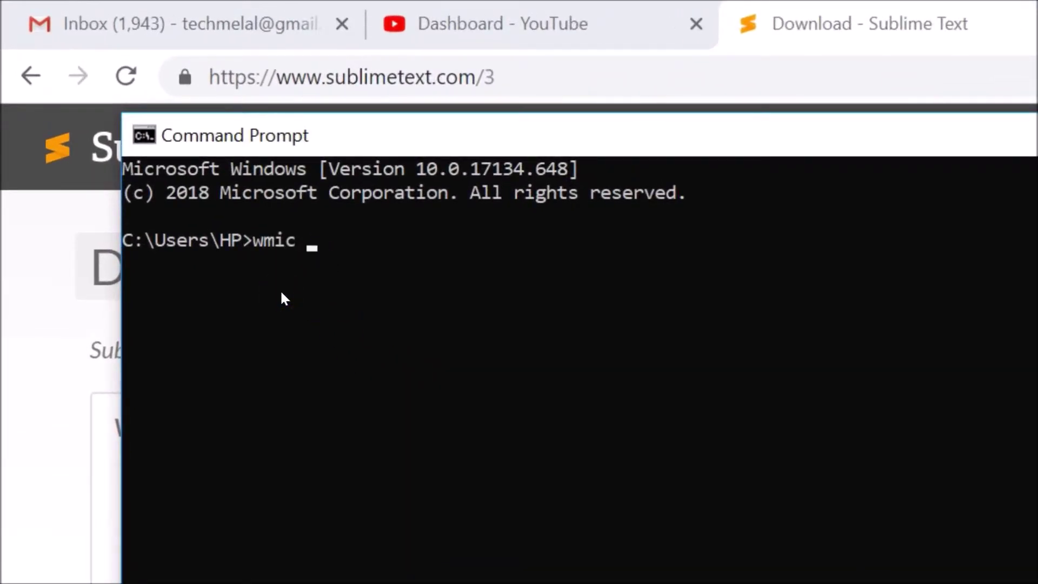
type("os get osarchitecture")
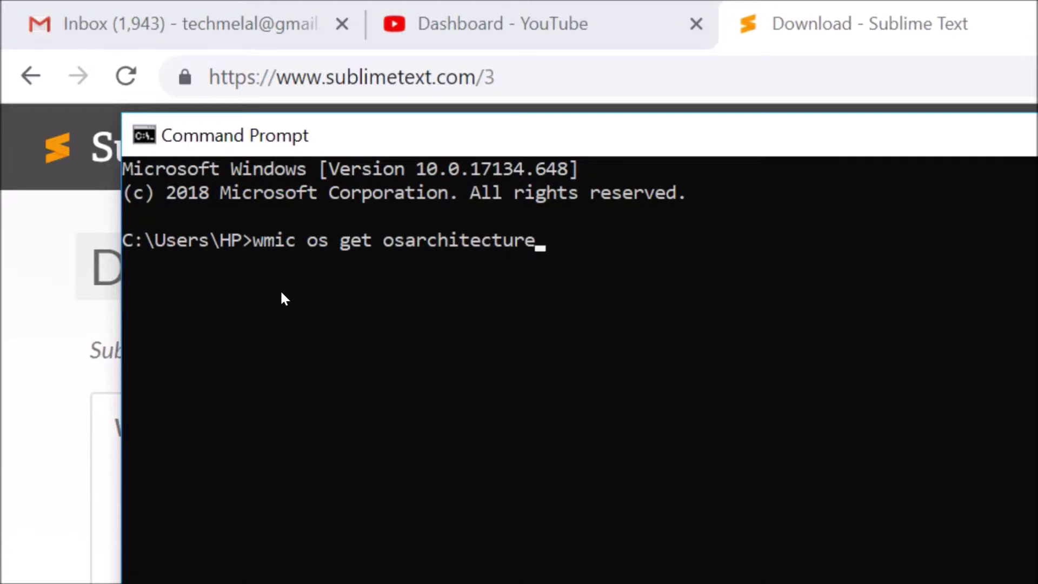
key("Return")
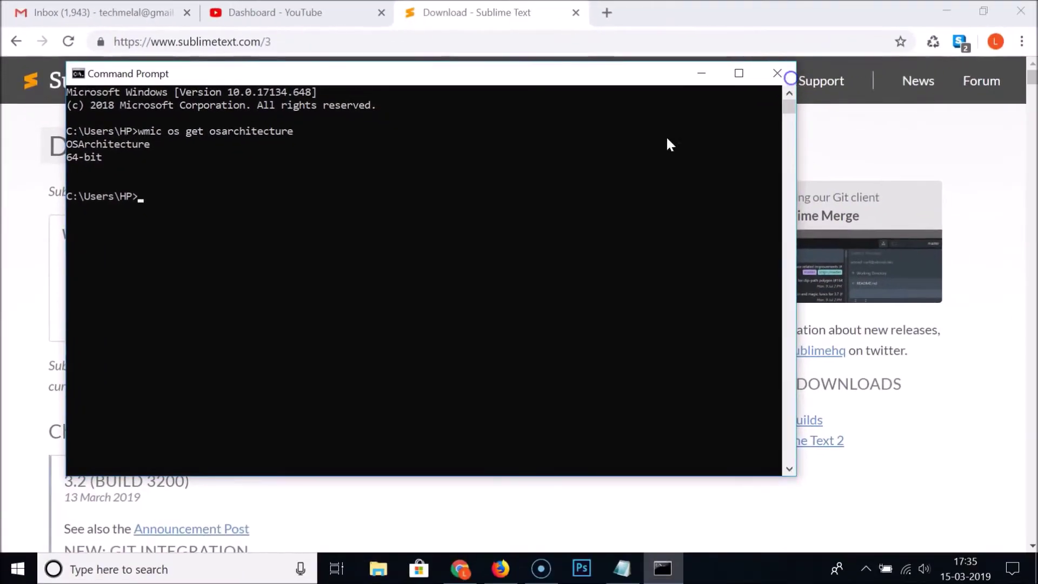
left_click(777, 73)
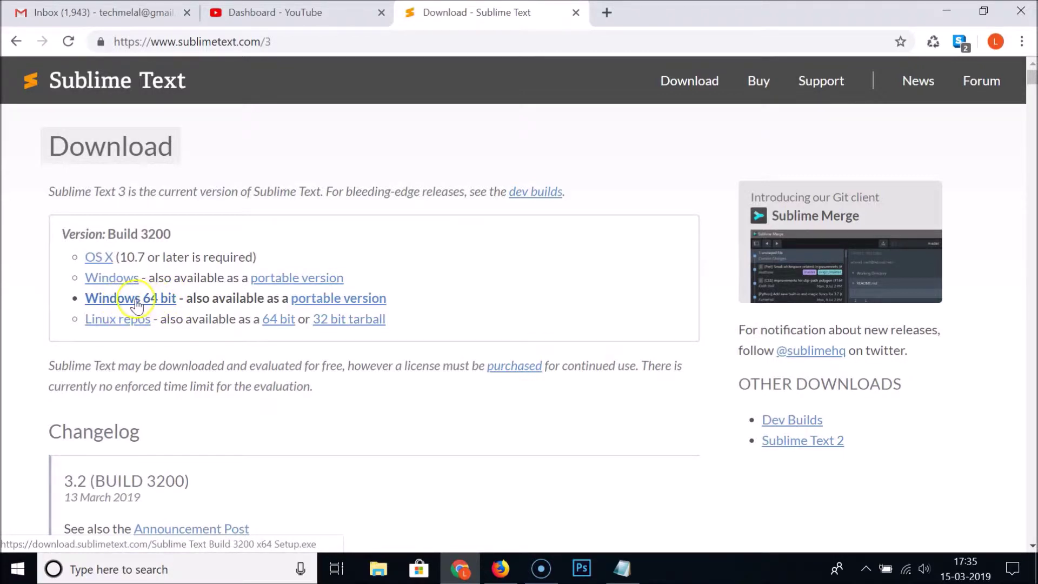
Save the Windows 64 bit installer, Build 3200 x64 Setup.exe, to the Desktop
left_click(153, 306)
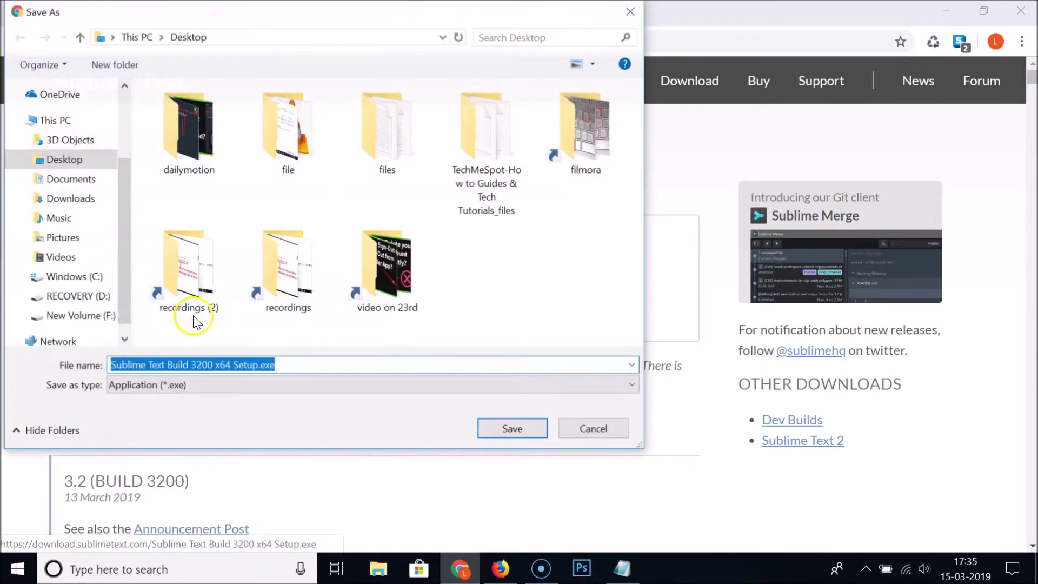
left_click_drag(130, 238, 132, 213)
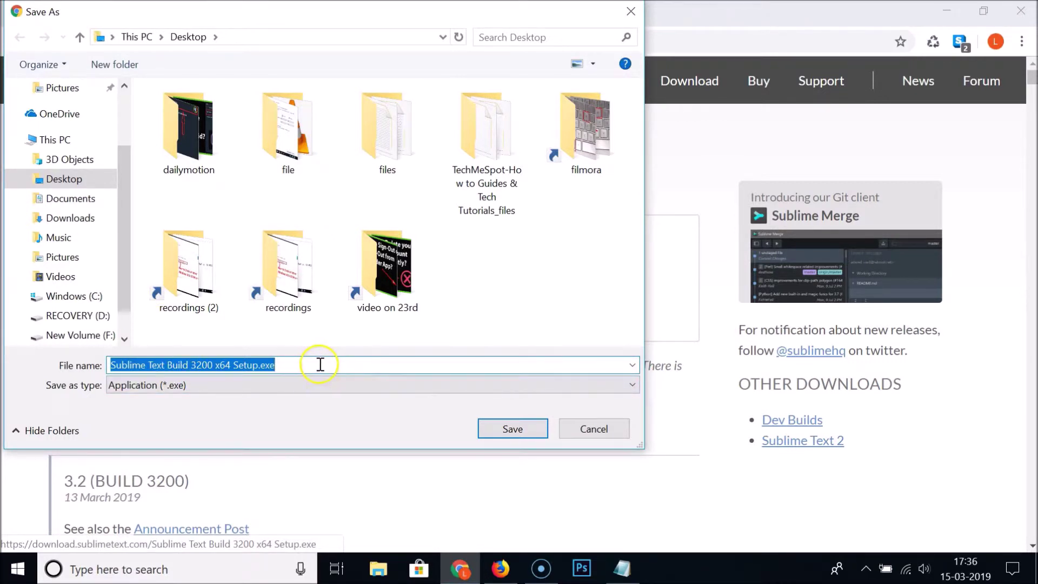
left_click(76, 178)
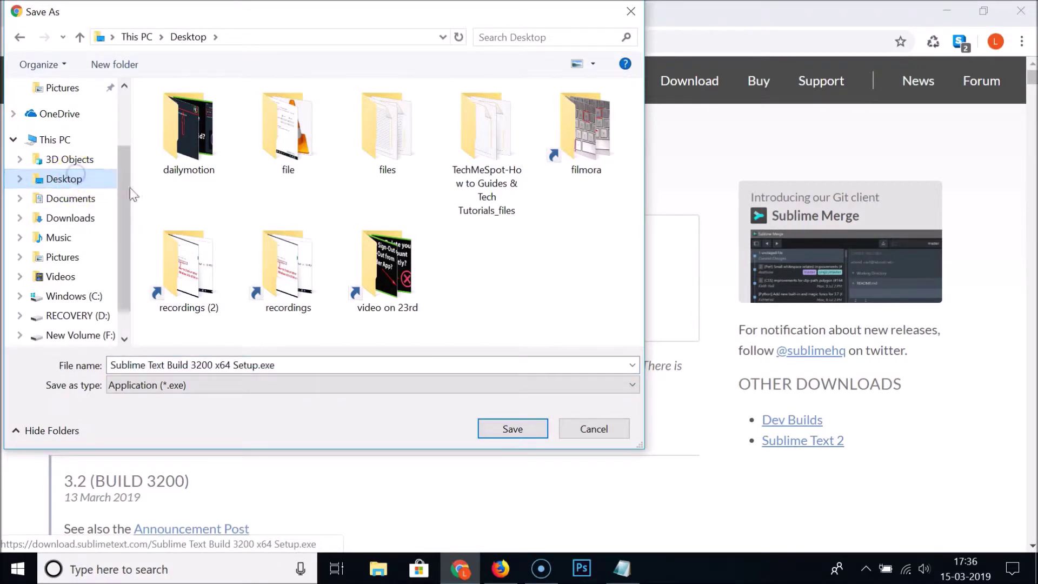
left_click(497, 430)
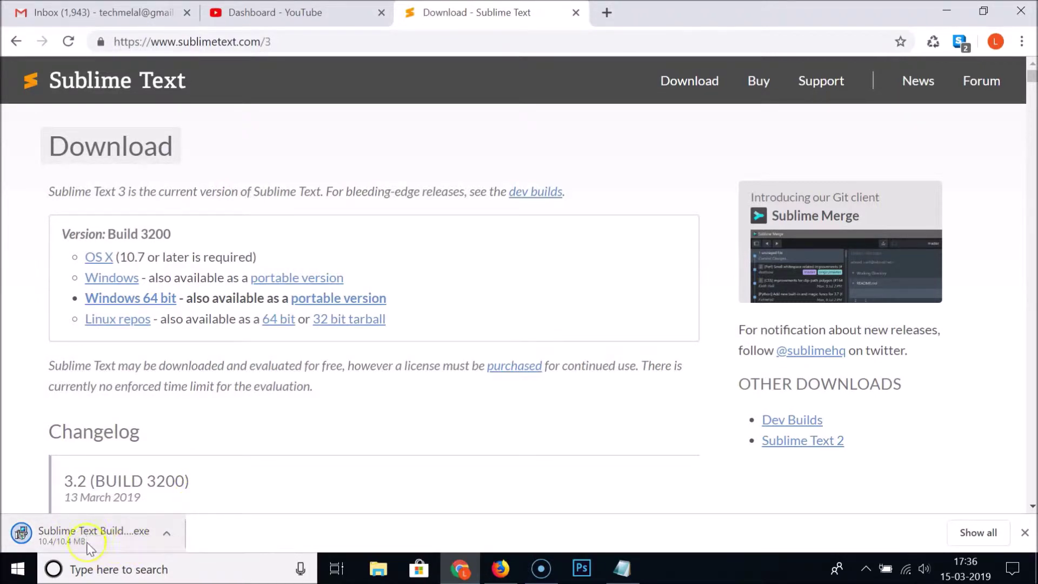
left_click(68, 547)
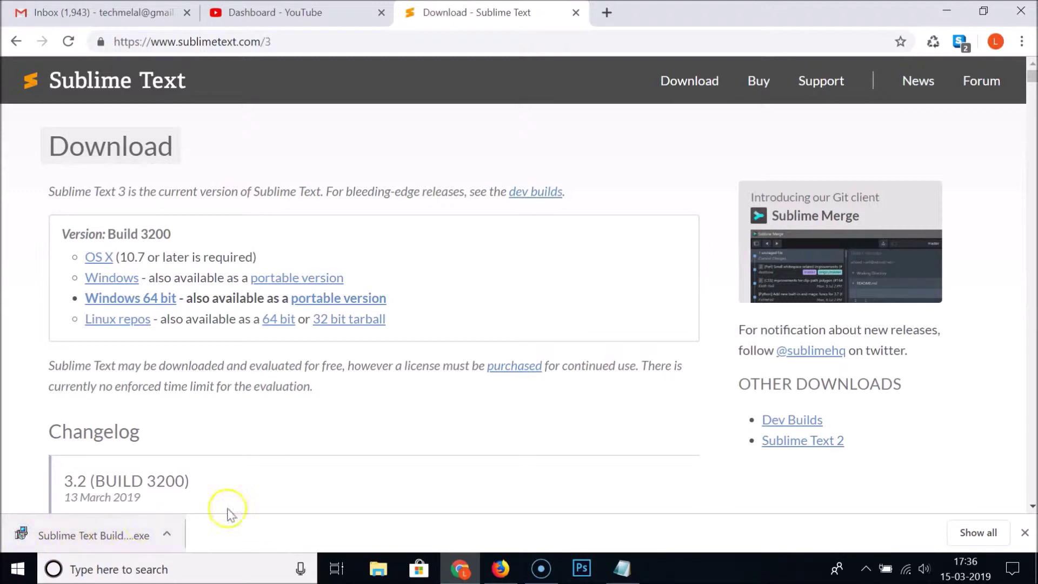
Minimize the open windows and launch the Sublime Text setup file from the desktop
left_click(944, 11)
left_click(951, 8)
left_click(292, 318)
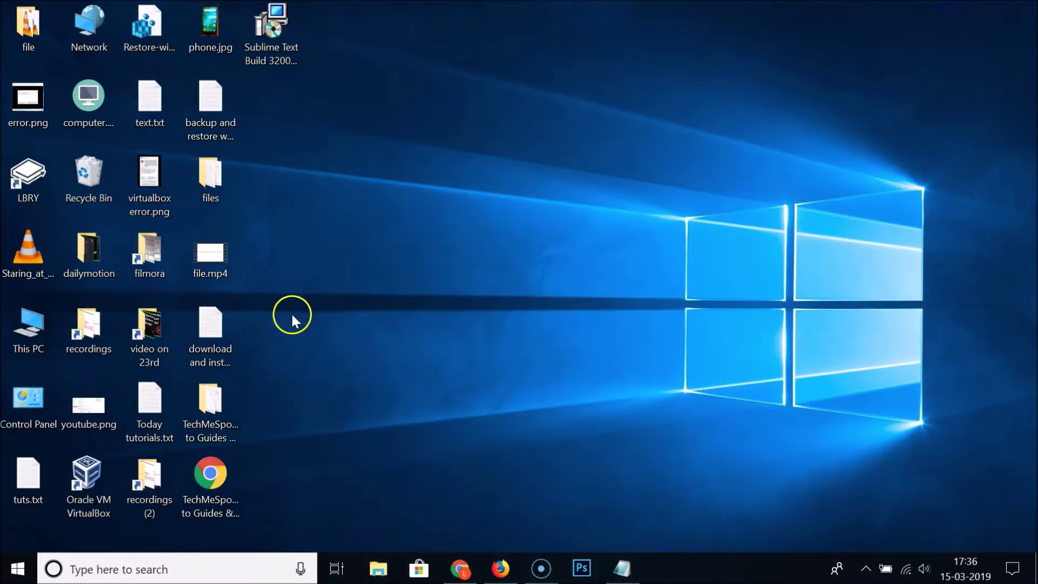
left_click_drag(300, 48, 341, 127)
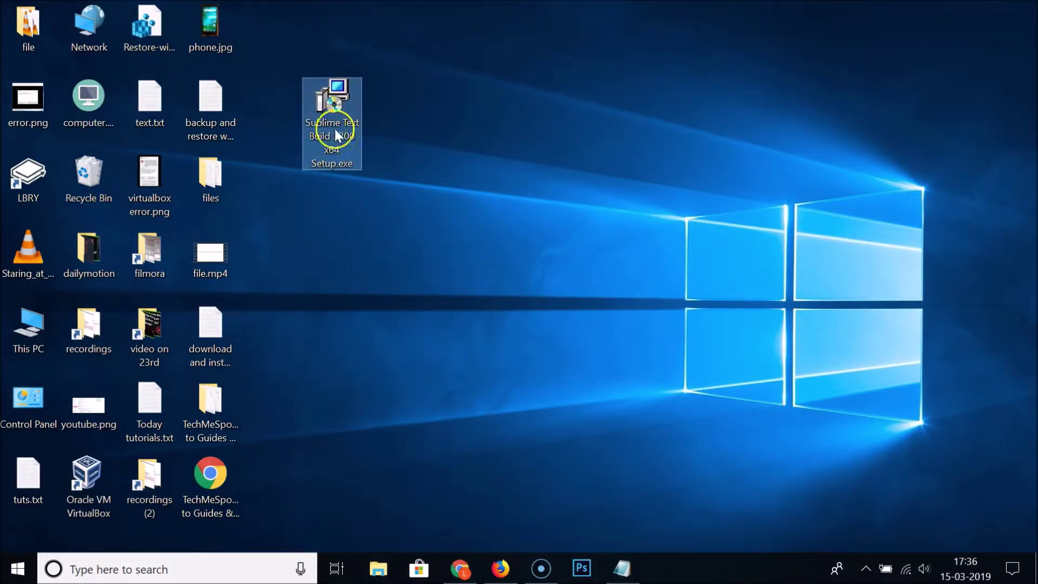
double_click(335, 108)
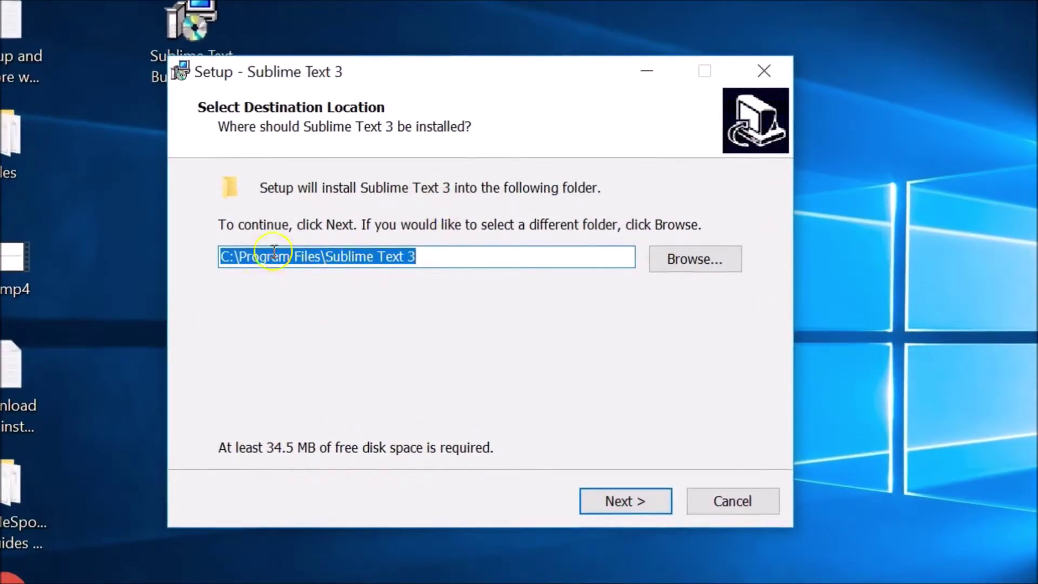
Install to the default C:\Program Files\Sublime Text 3 with the explorer context menu option
left_click(441, 256)
left_click_drag(442, 256, 224, 257)
left_click(468, 261)
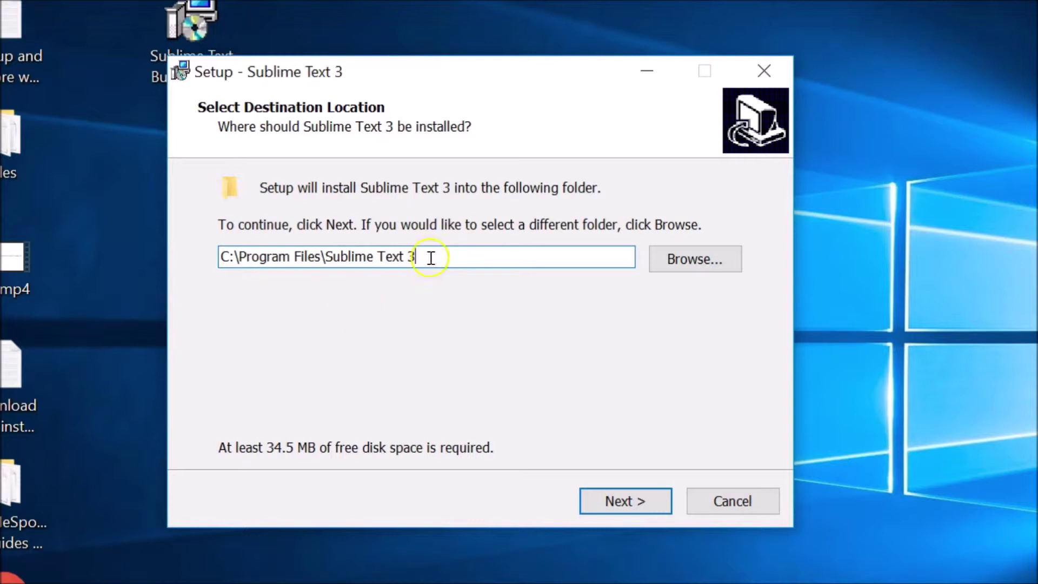
left_click(625, 499)
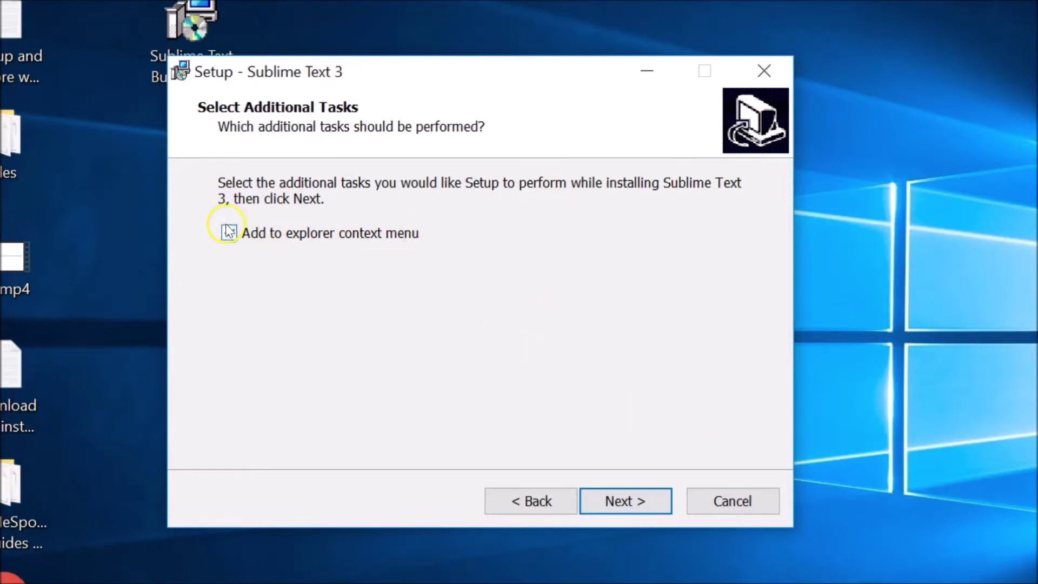
left_click(625, 501)
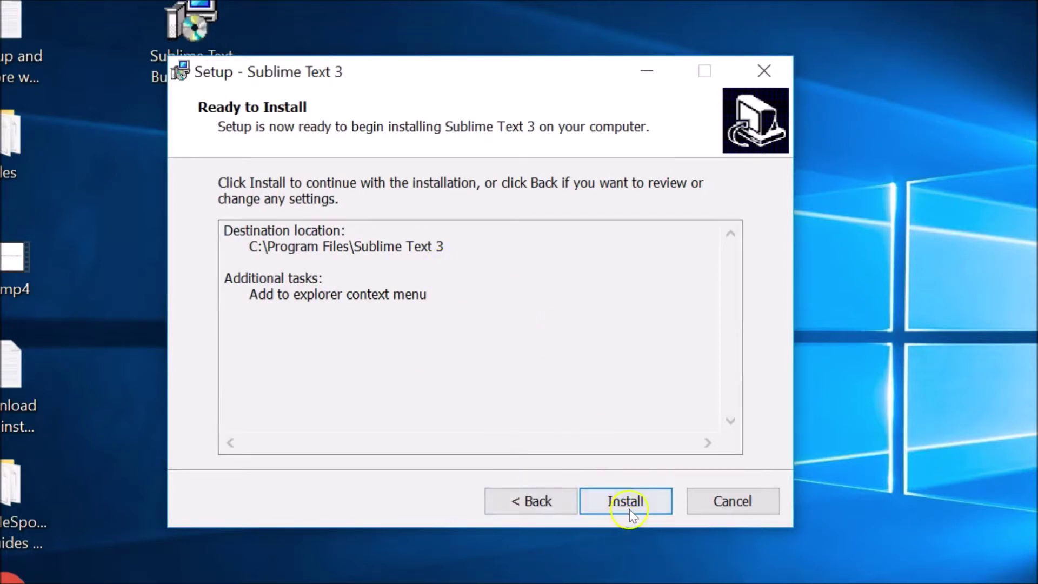
left_click(623, 505)
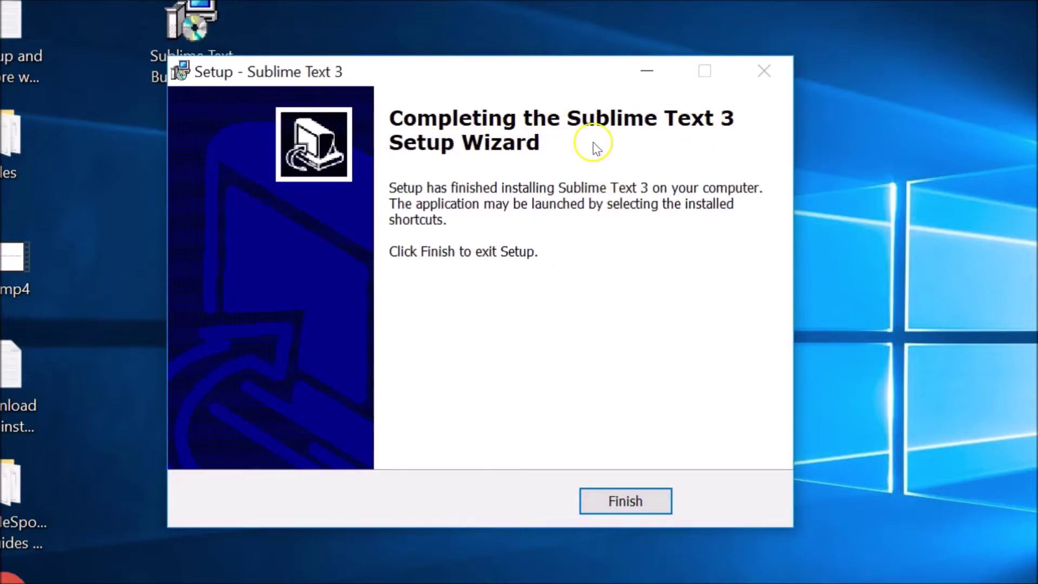
Close the finished setup and launch Sublime Text 3 by searching 'sublime text 3'
left_click(634, 500)
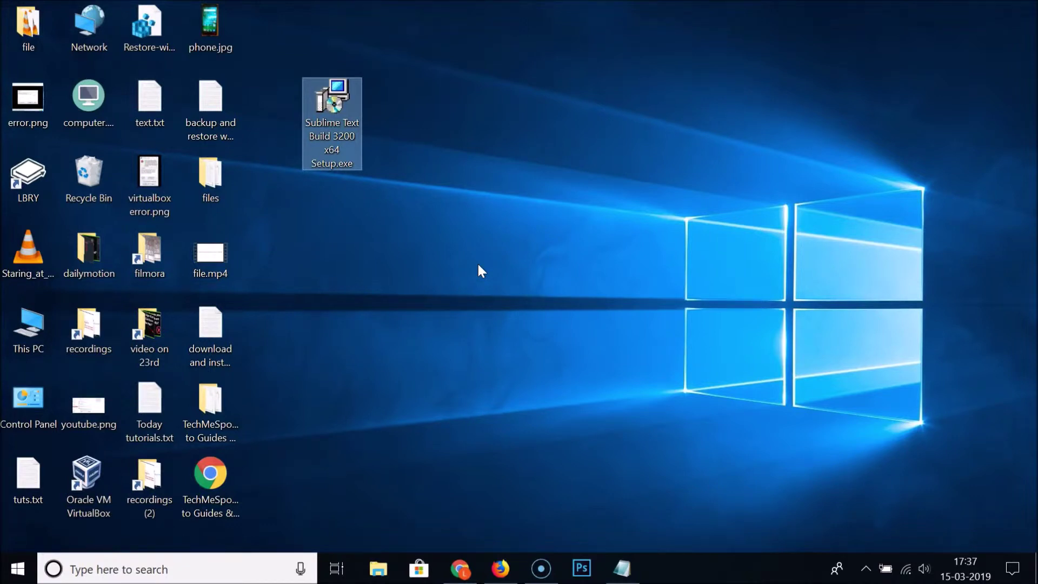
left_click(153, 569)
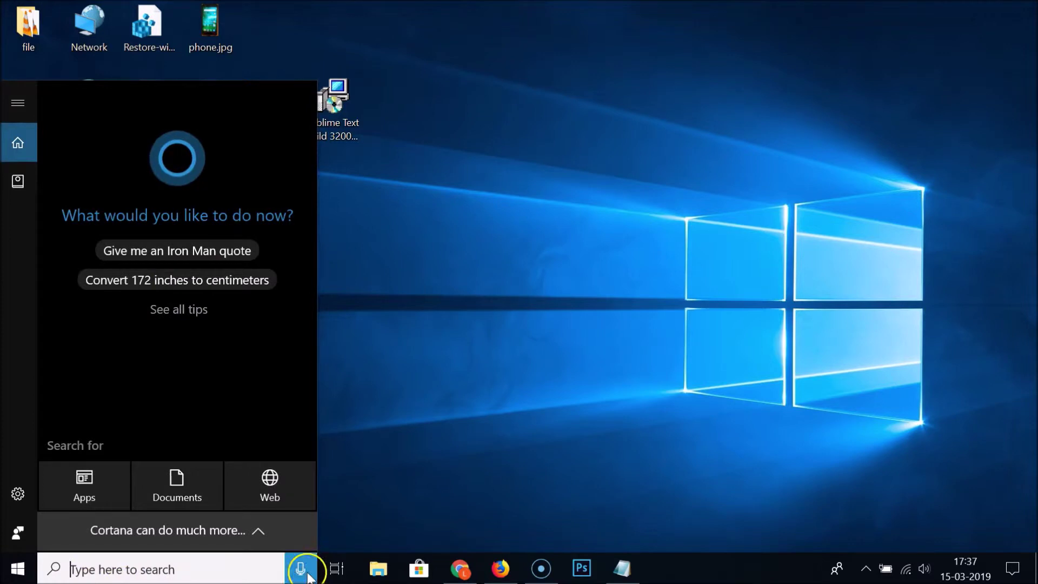
left_click(417, 408)
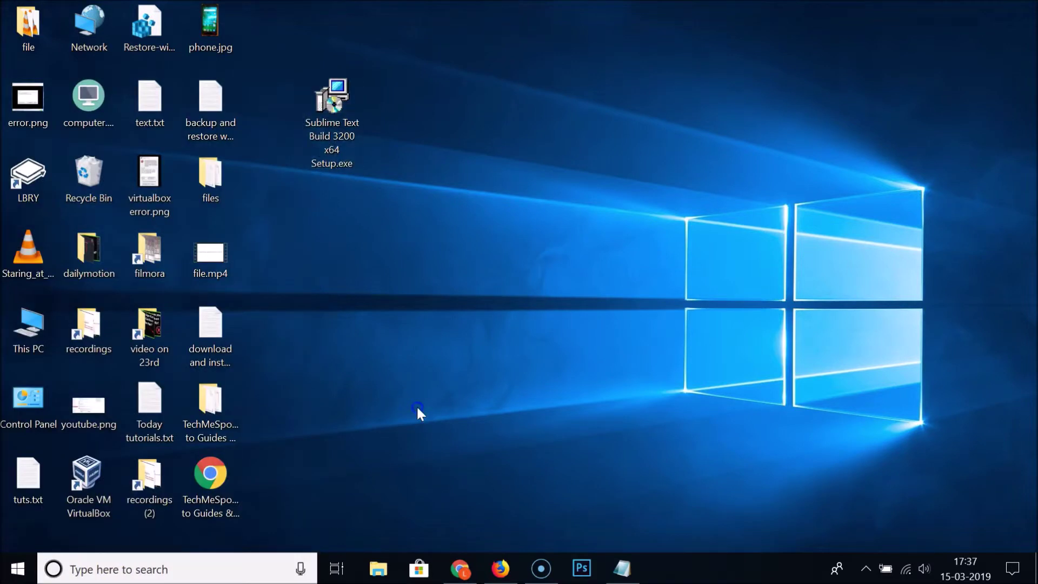
right_click(16, 568)
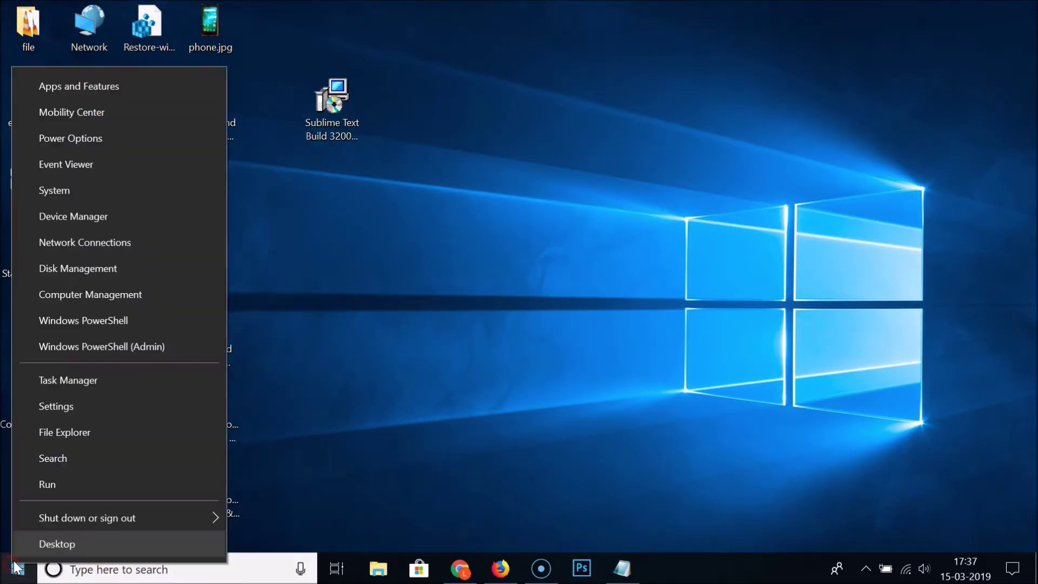
left_click(54, 458)
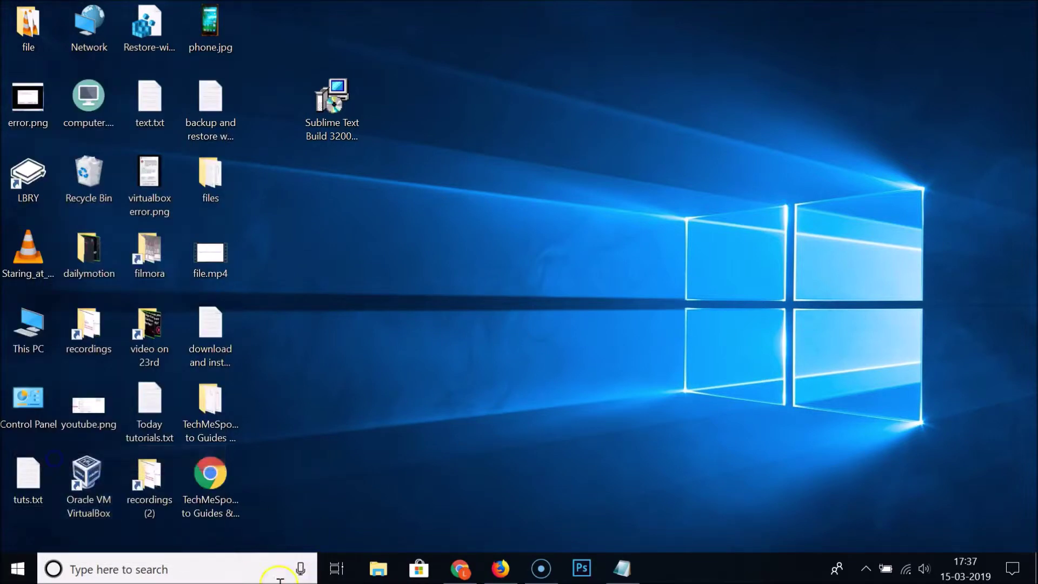
type("su")
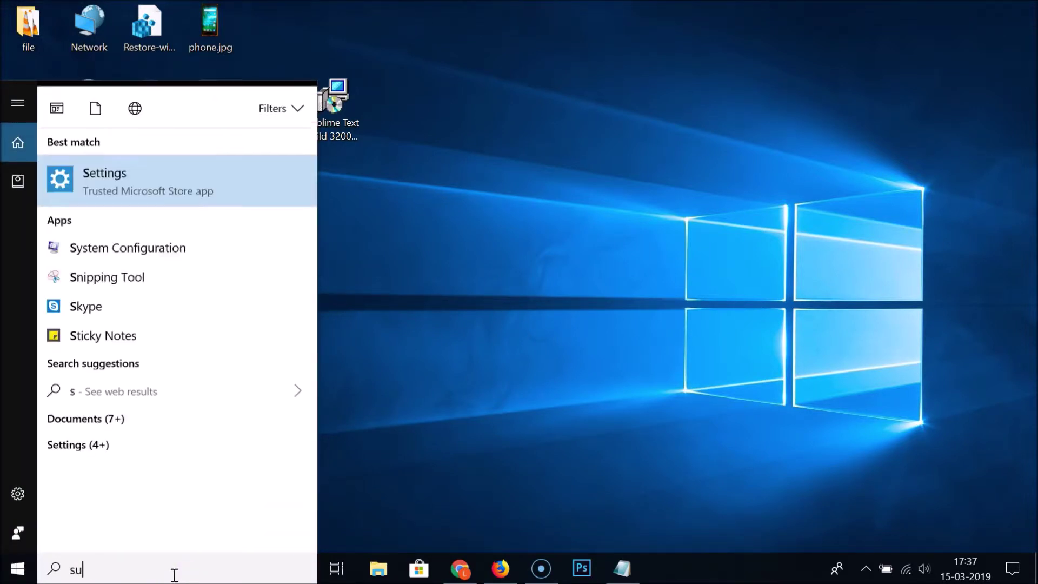
type("blime ")
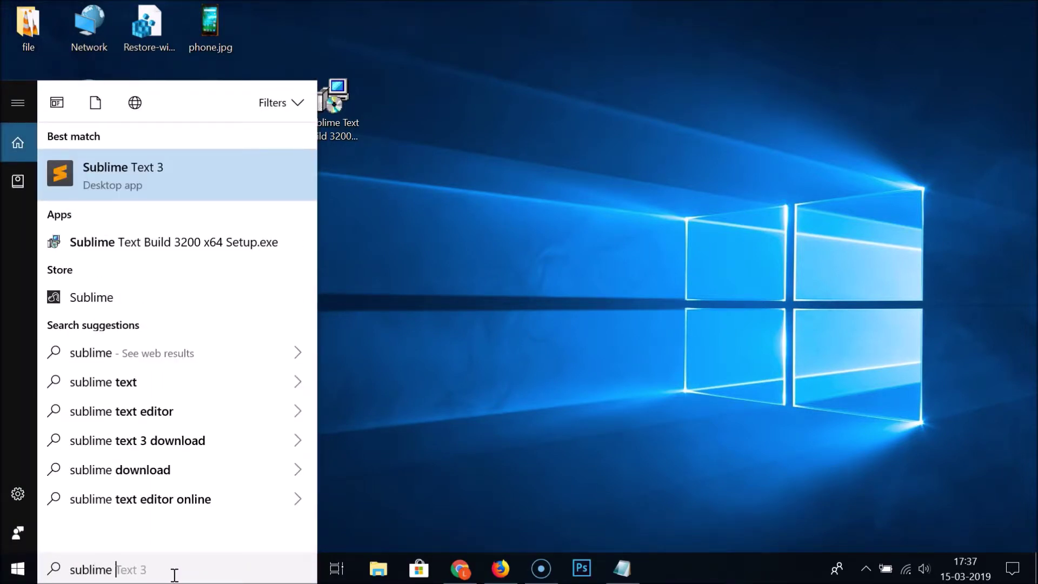
type("text")
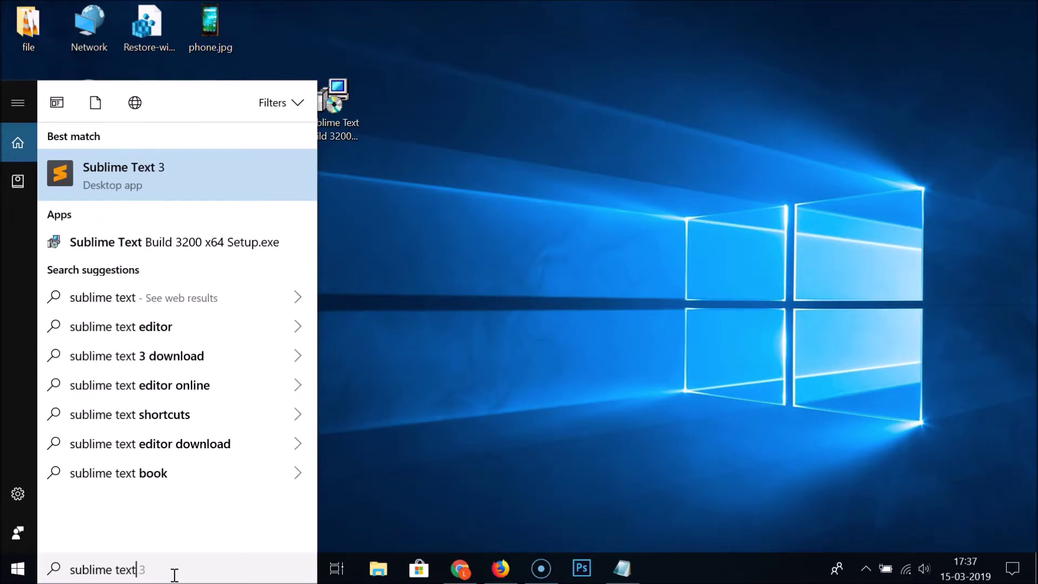
type(" 3")
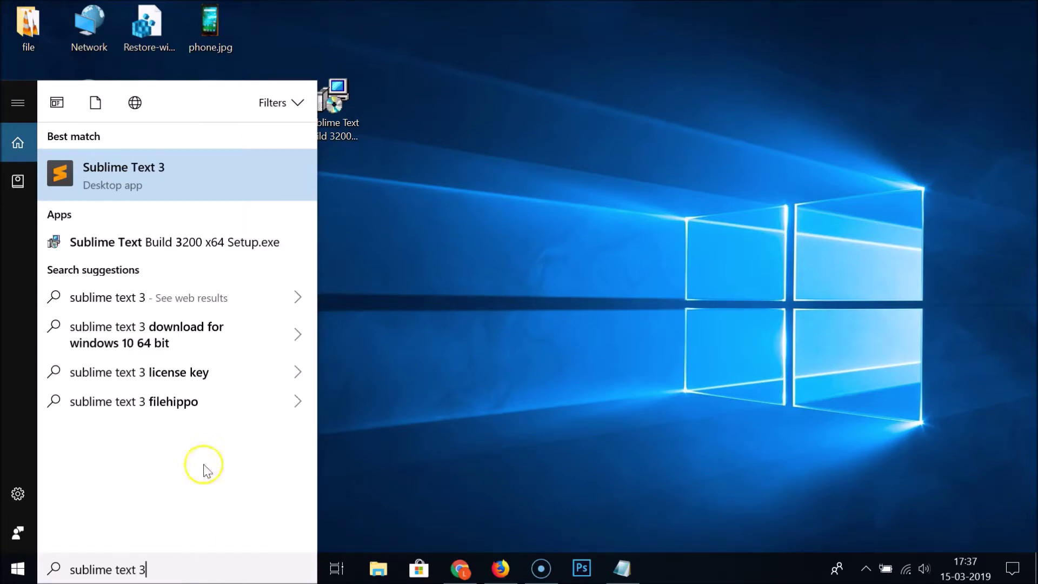
left_click(180, 183)
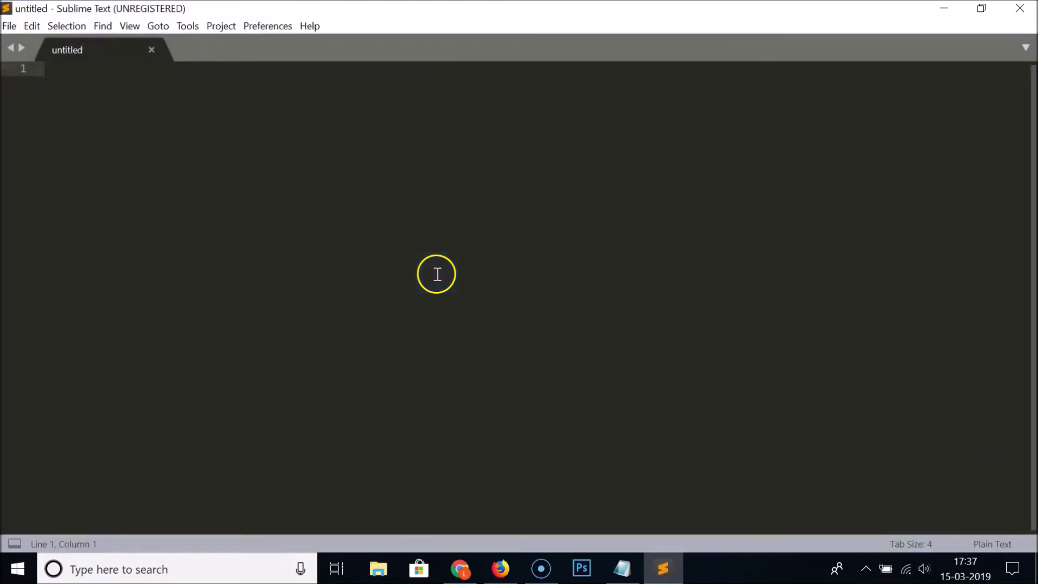
Close the editor and pin Sublime Text 3 to the taskbar from a 'sublime text' search
left_click(1019, 8)
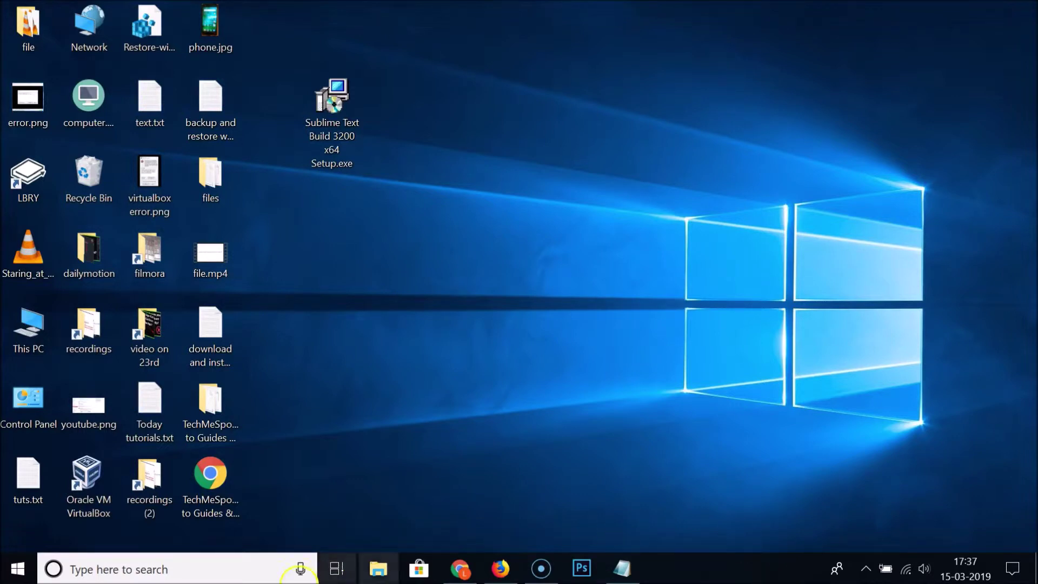
left_click(216, 569)
type("sub")
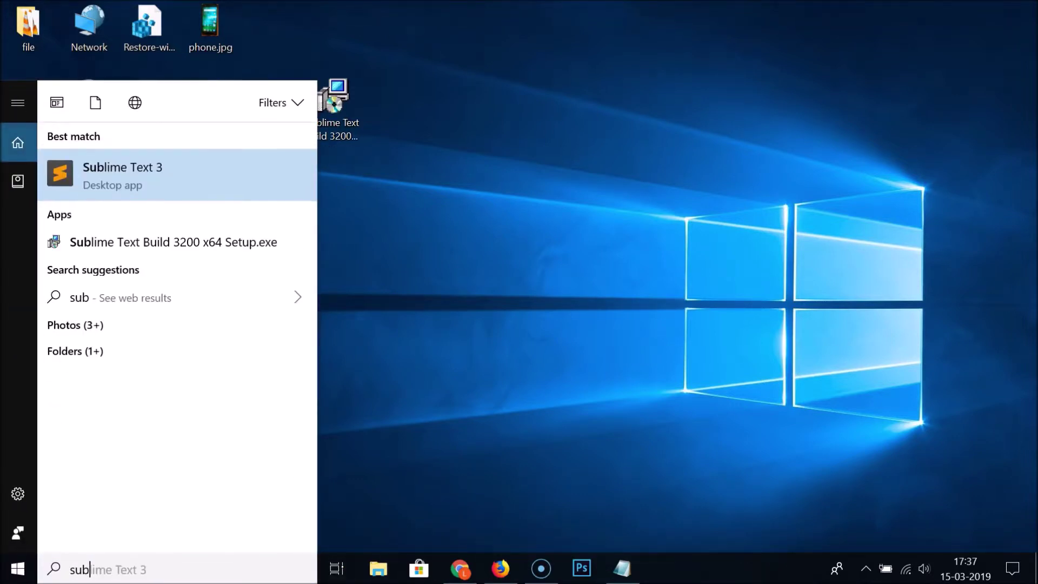
type("lime text")
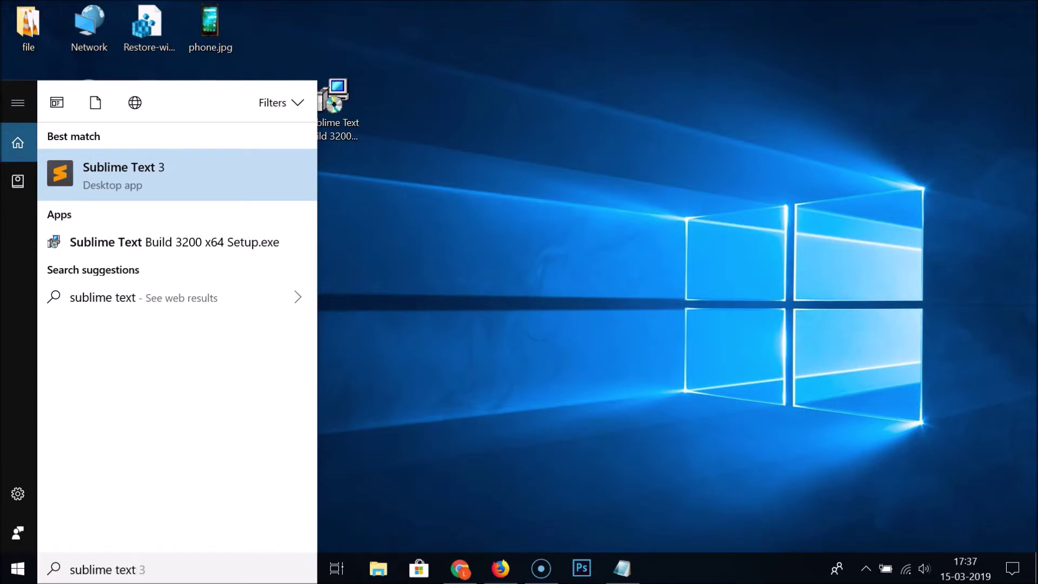
right_click(167, 174)
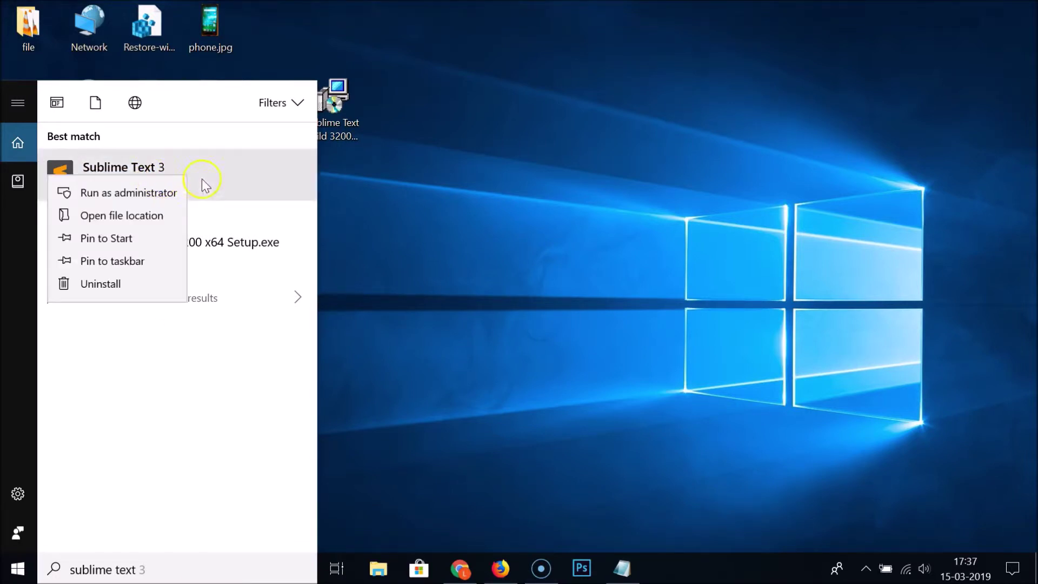
left_click(117, 264)
left_click(681, 258)
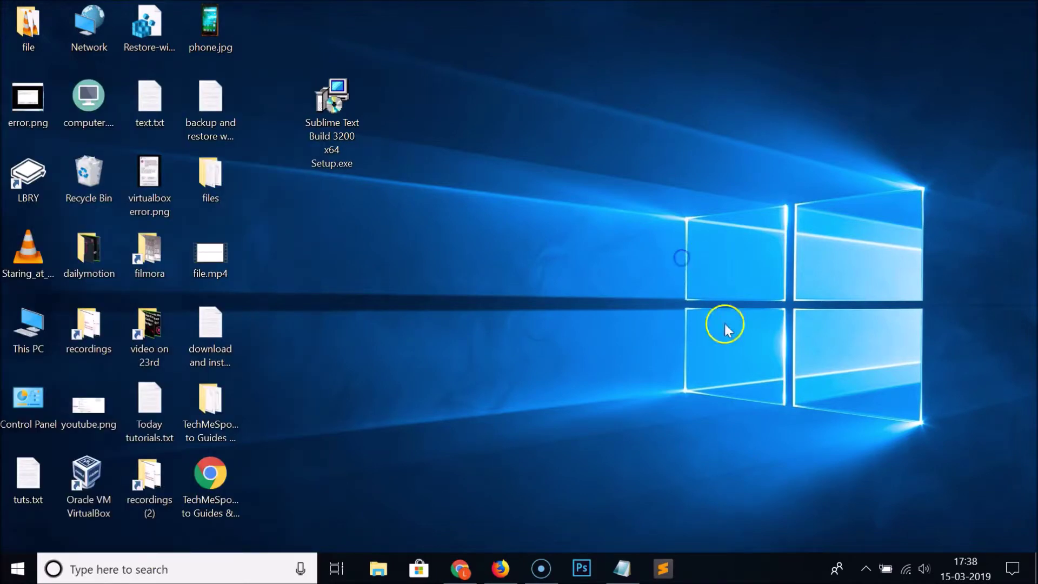
Launch Sublime Text from the taskbar, then create and close an extra new file
left_click(670, 565)
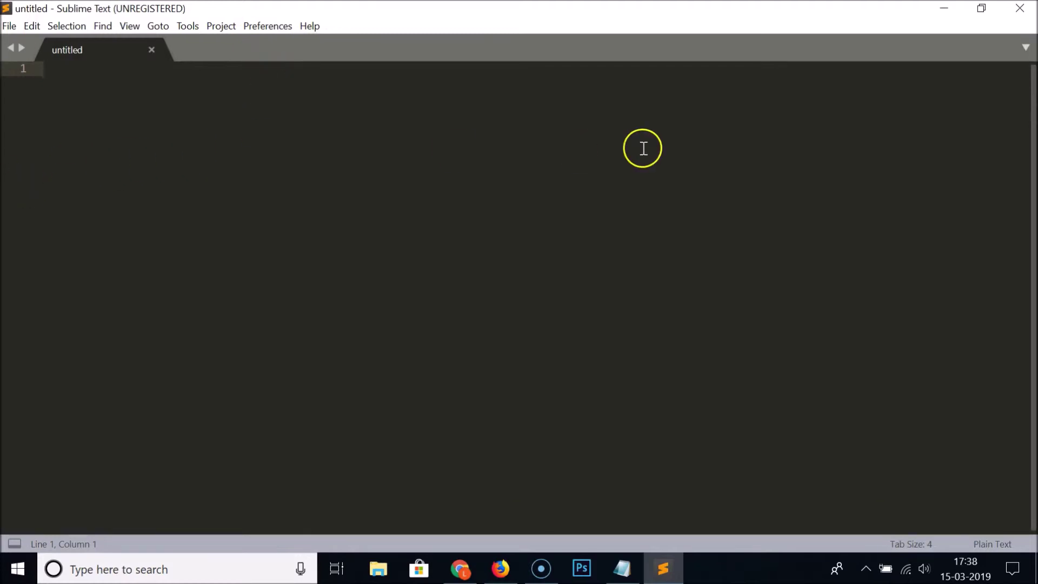
left_click(10, 27)
left_click(28, 52)
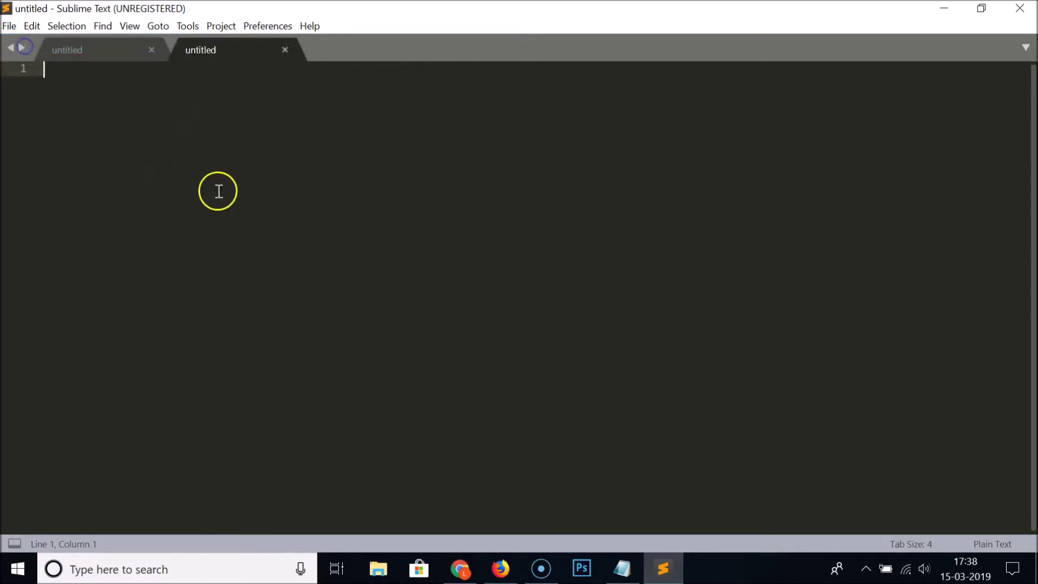
left_click(151, 49)
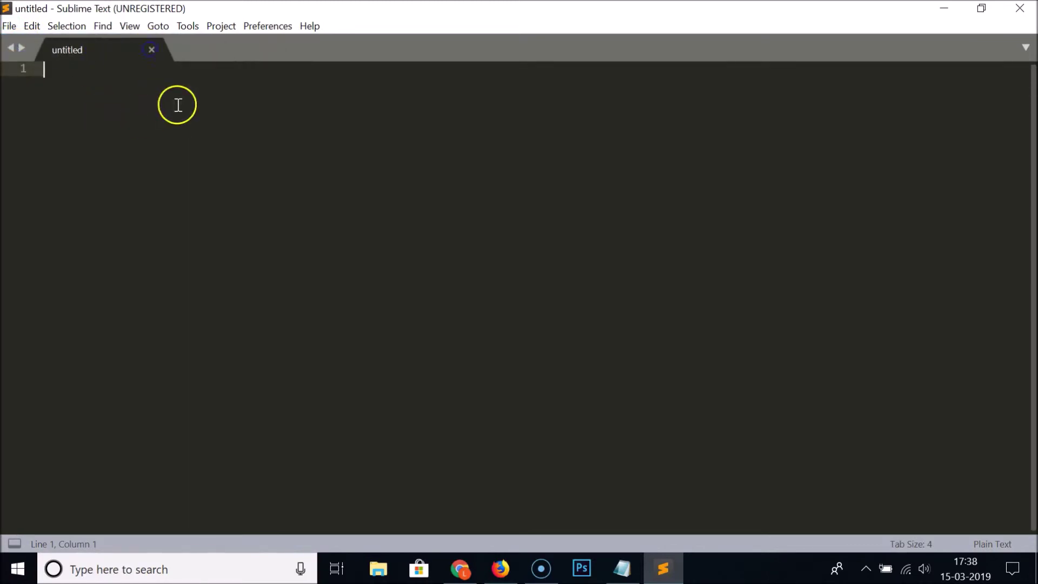
Try saving the untitled file as HTML, cancel, then start File > Open File
left_click(9, 27)
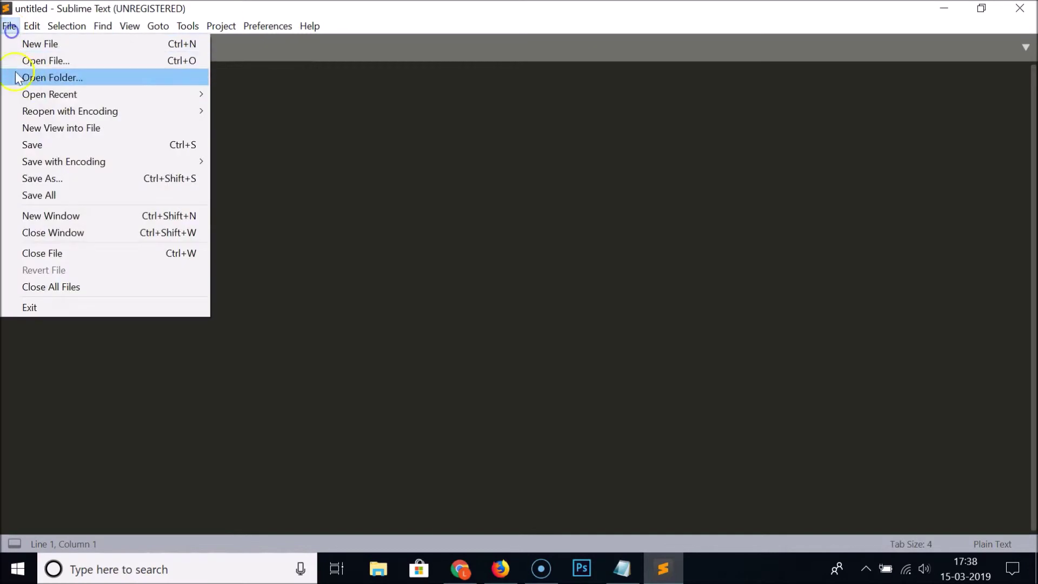
left_click(37, 147)
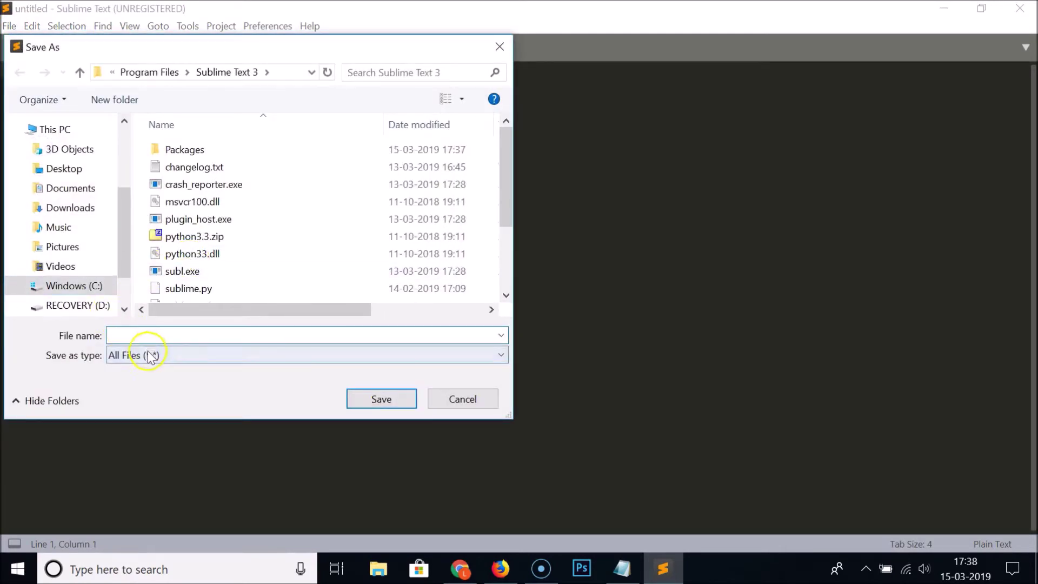
left_click(151, 356)
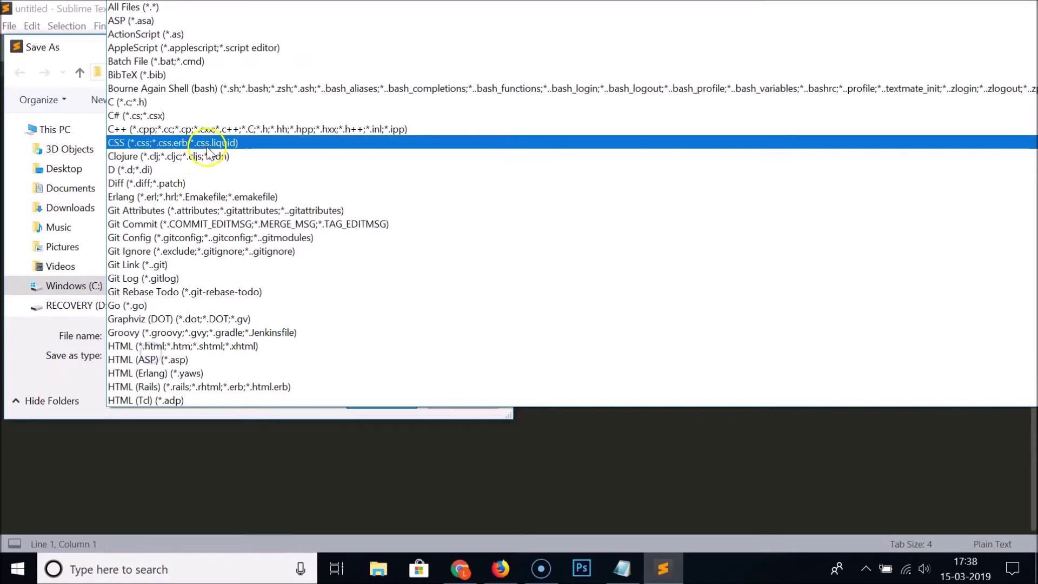
scroll(221, 184, "down", 3)
scroll(221, 204, "down", 2)
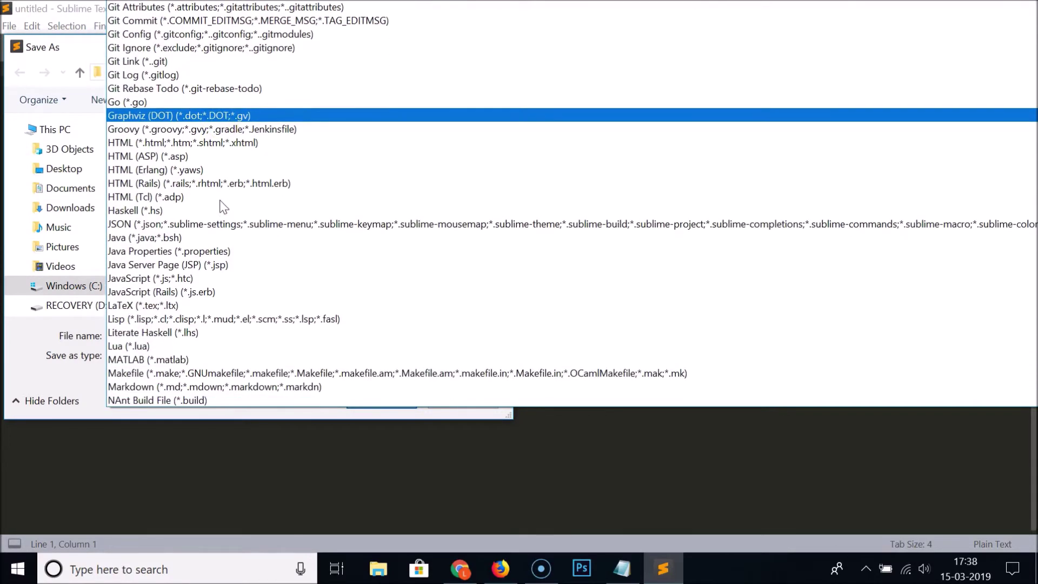
left_click(227, 212)
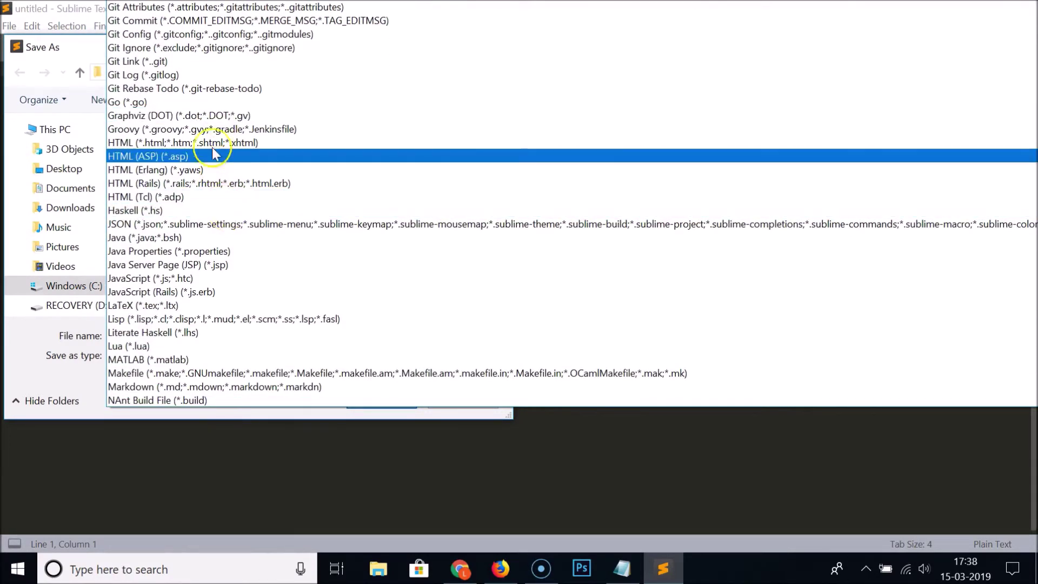
left_click(211, 143)
left_click(251, 338)
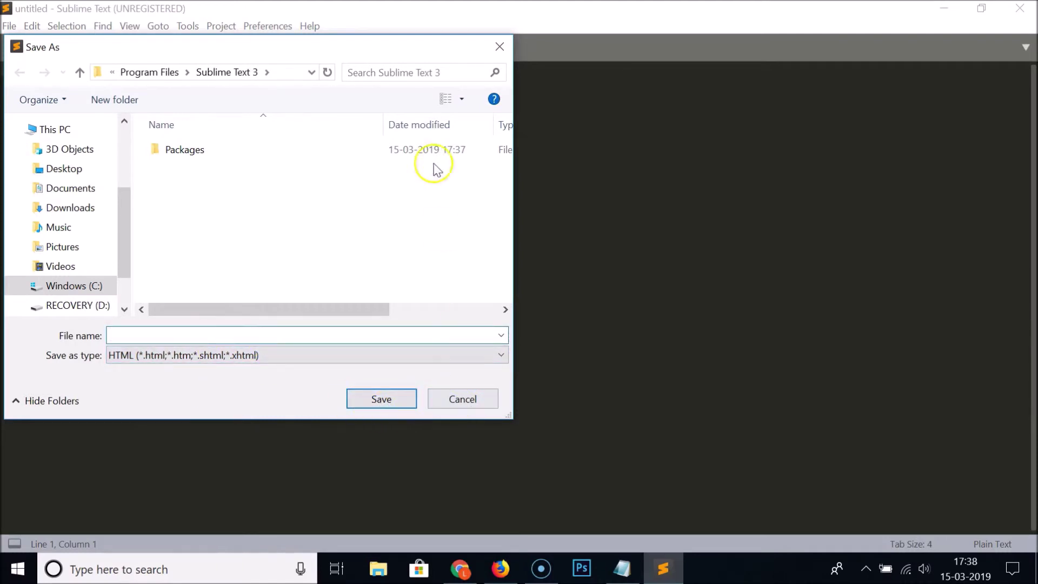
left_click(493, 48)
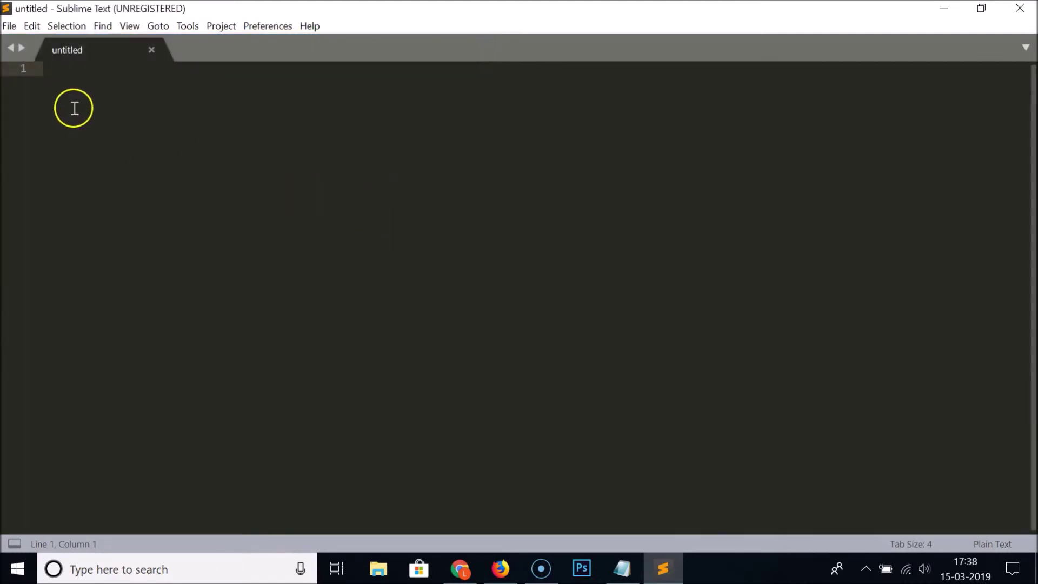
left_click(10, 25)
left_click(27, 65)
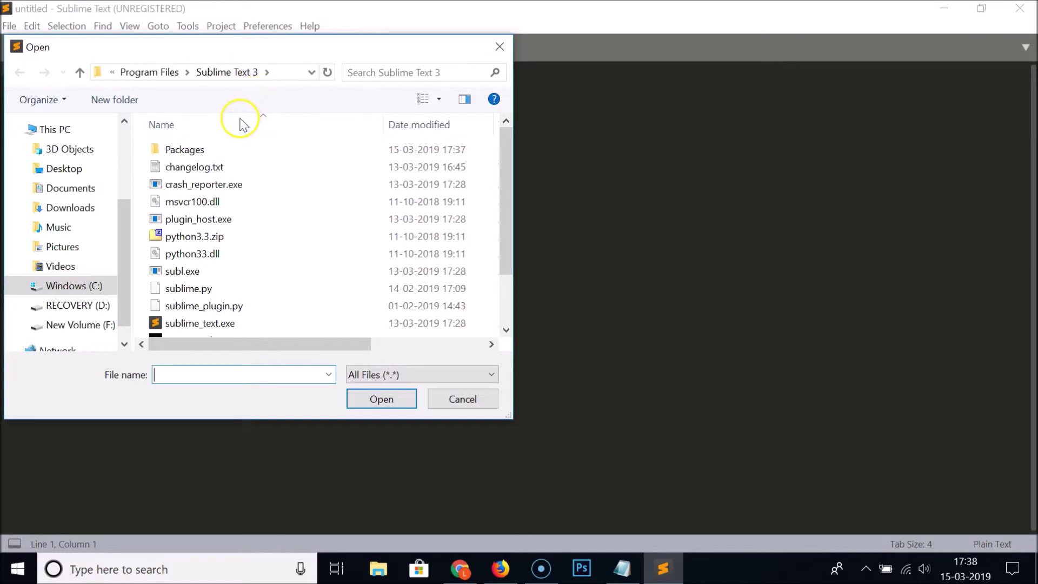
Open 'TechMeSpot-How to Guides & Tech Tutorials.html' from the Desktop and scroll through its code
left_click(81, 167)
left_click_drag(505, 154, 525, 272)
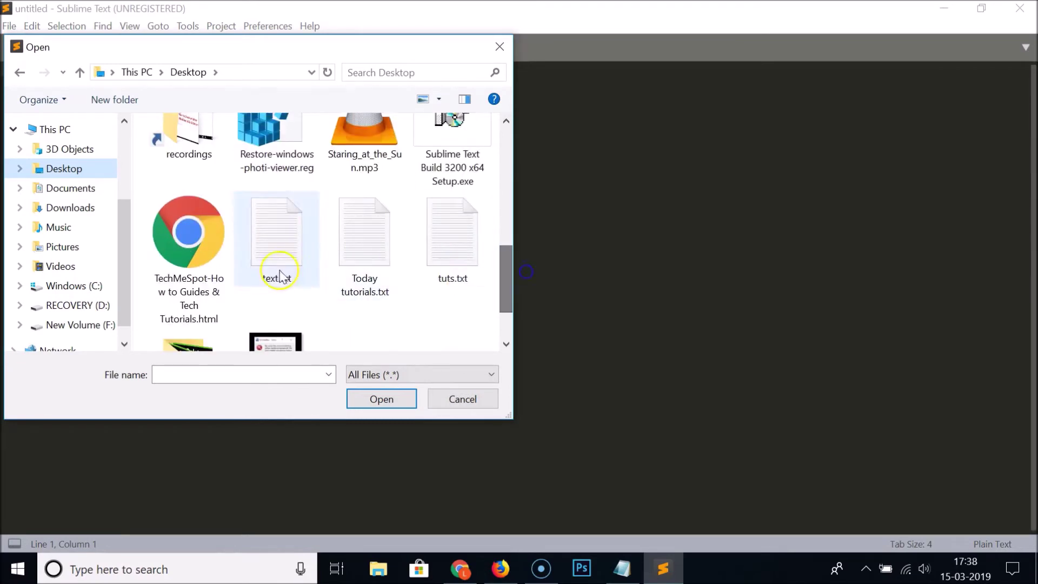
left_click(215, 255)
left_click(380, 397)
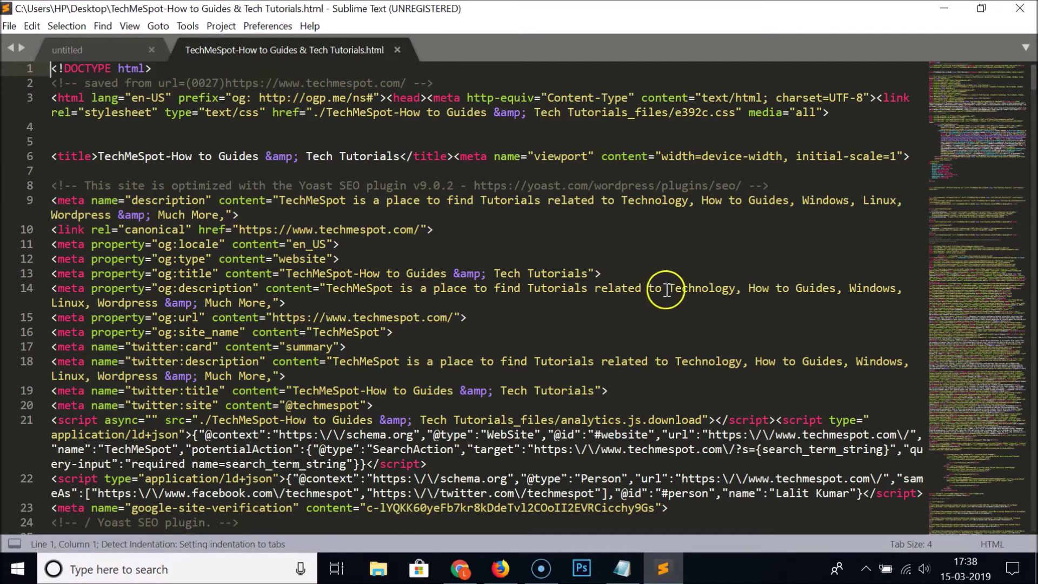
scroll(645, 277, "down", 4)
scroll(616, 278, "down", 5)
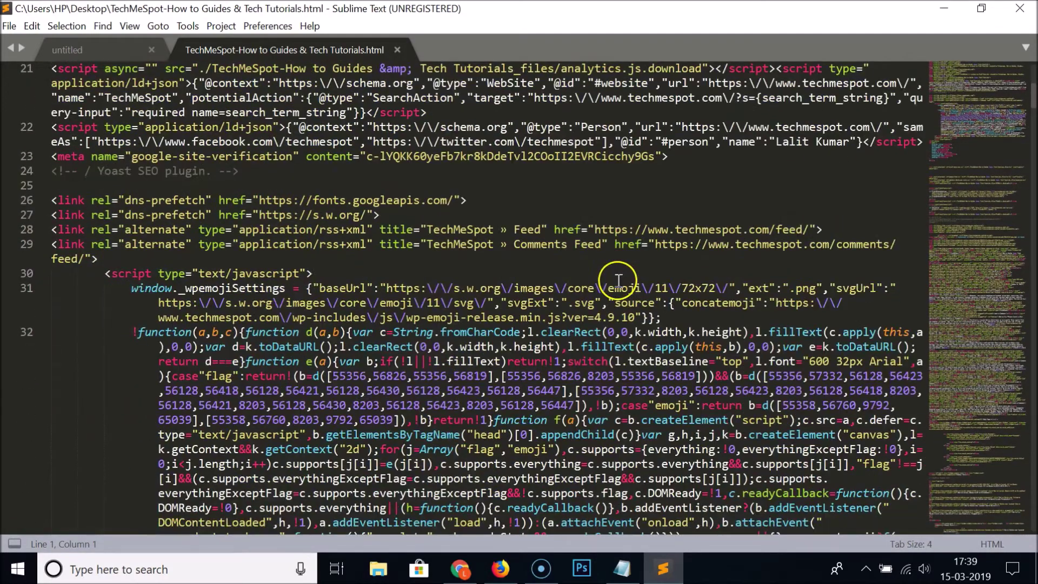
scroll(608, 300, "down", 4)
scroll(670, 359, "up", 15)
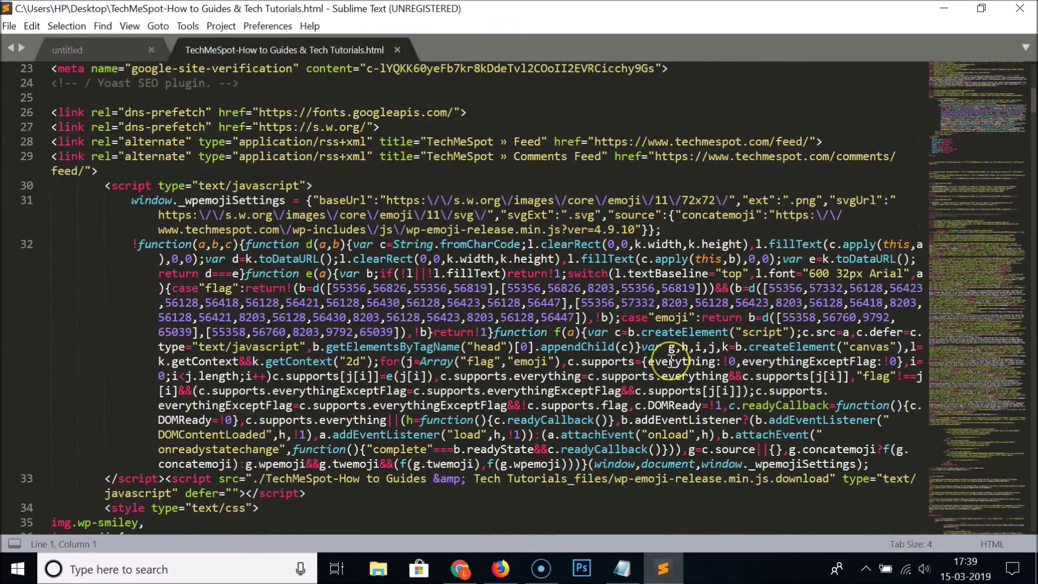
scroll(668, 362, "up", 1)
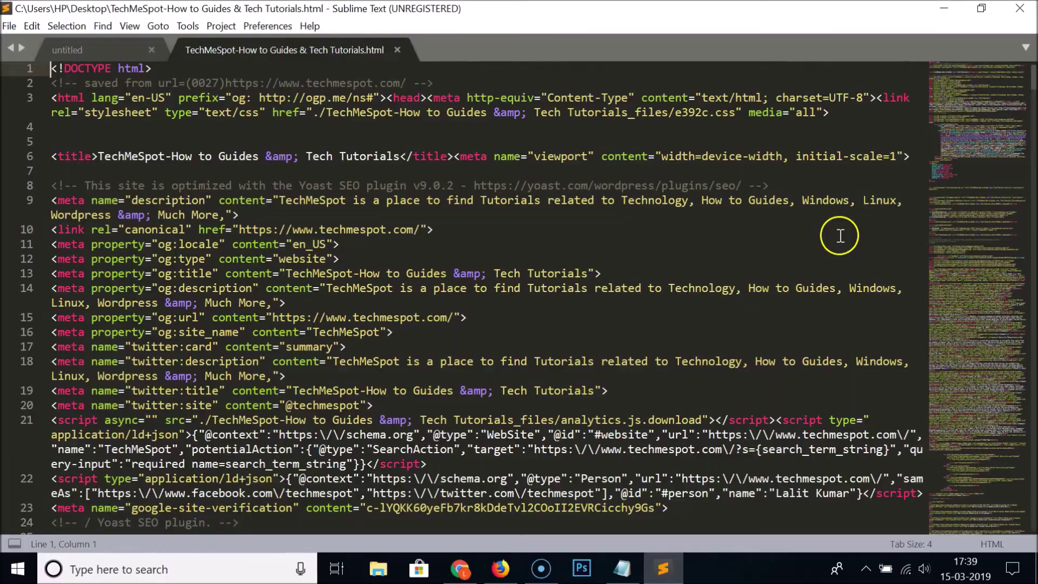
left_click_drag(970, 101, 1004, 90)
Bring the Notepad notes forward and clear the selection on the sublimetext.com link
left_click(622, 567)
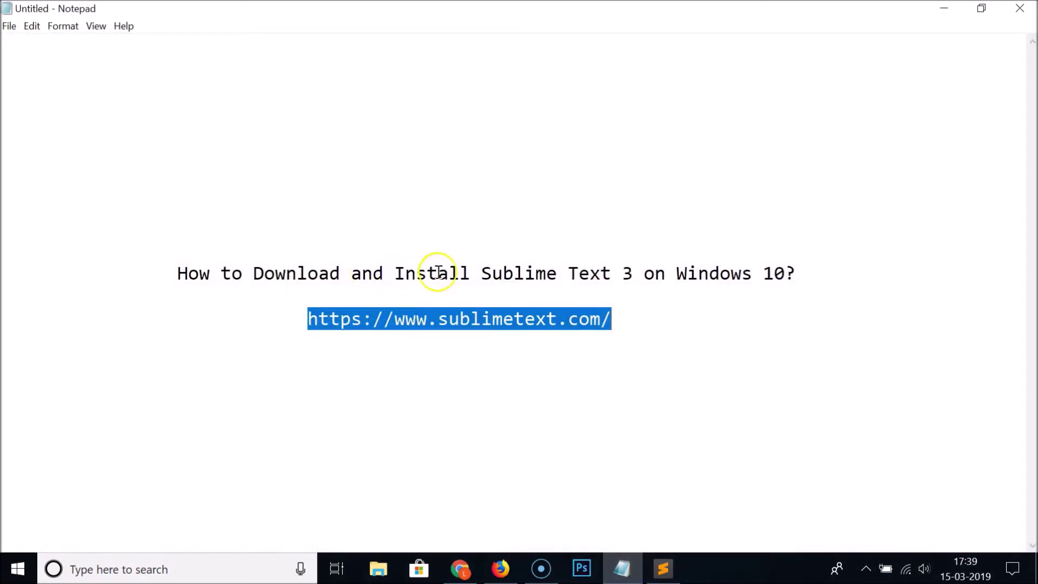
left_click(438, 272)
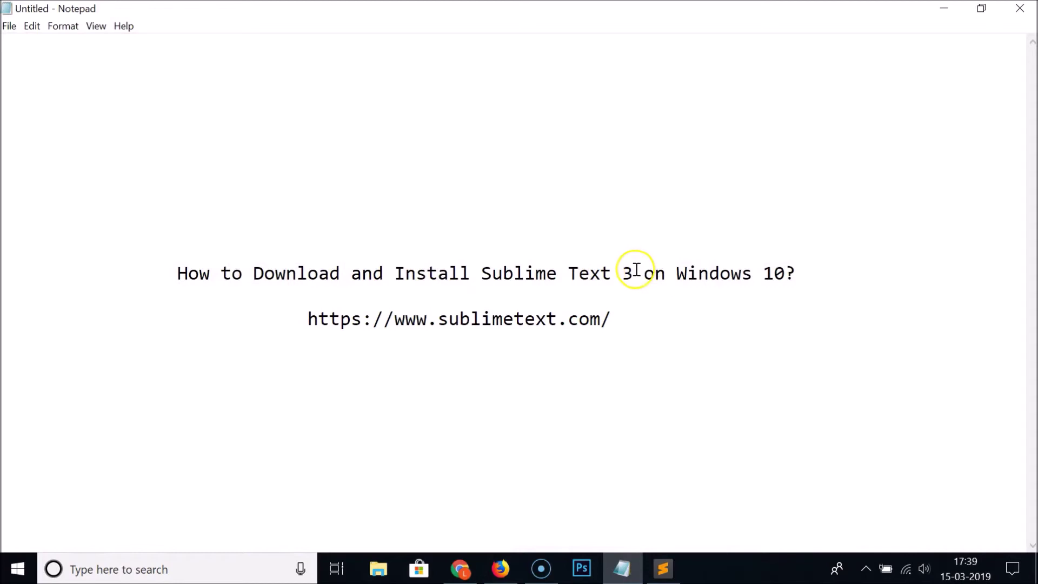